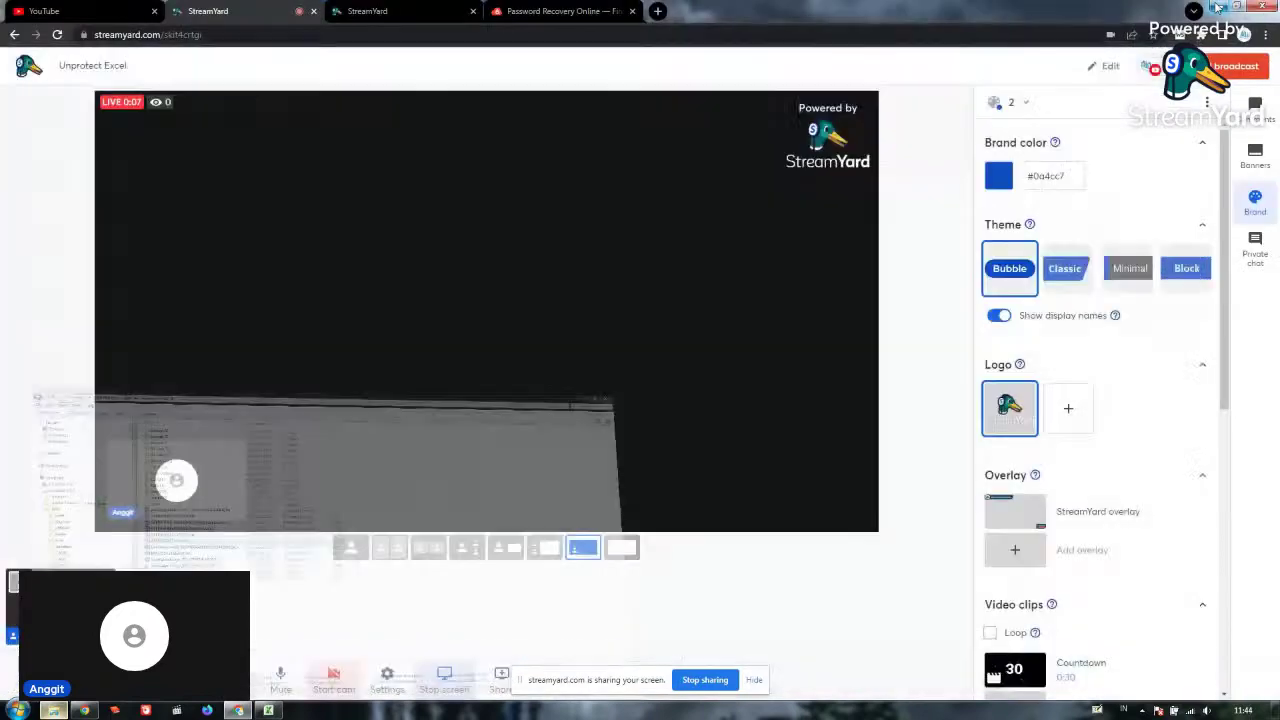
click(1218, 8)
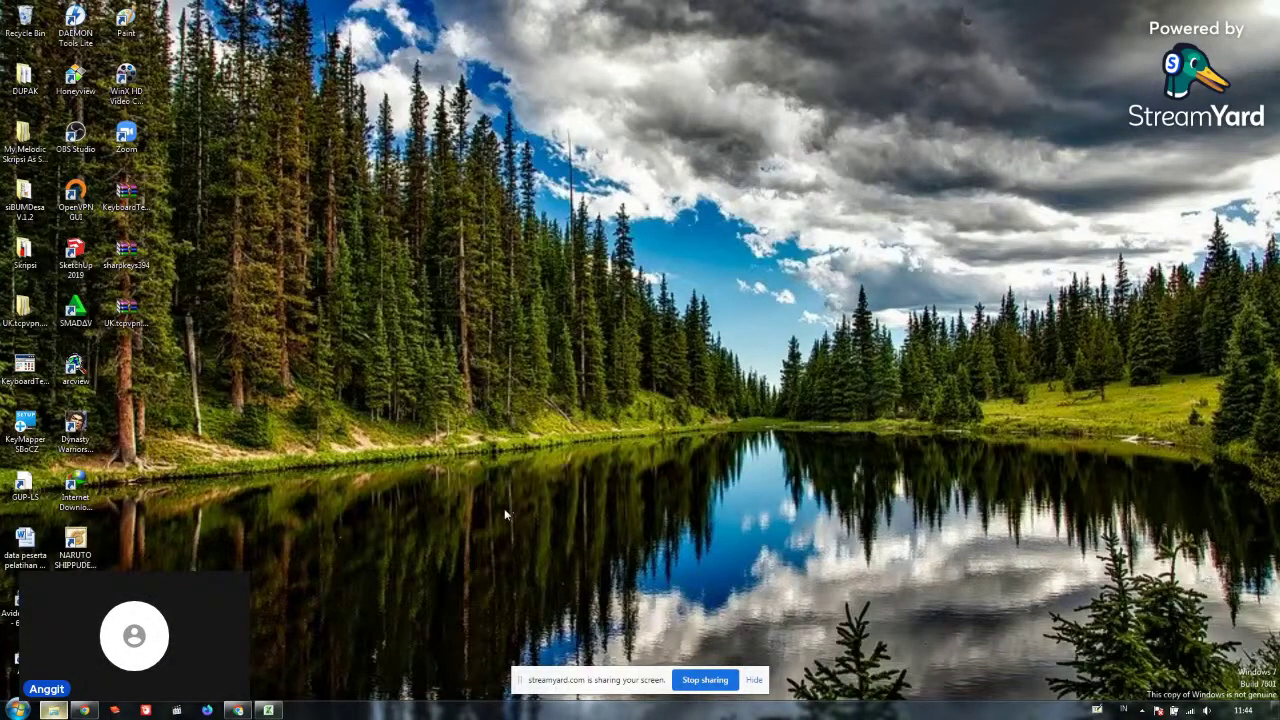
Bring the APLIKASI KELAYAKAN workbook forward and review its feasibility table and PP result.
click(268, 710)
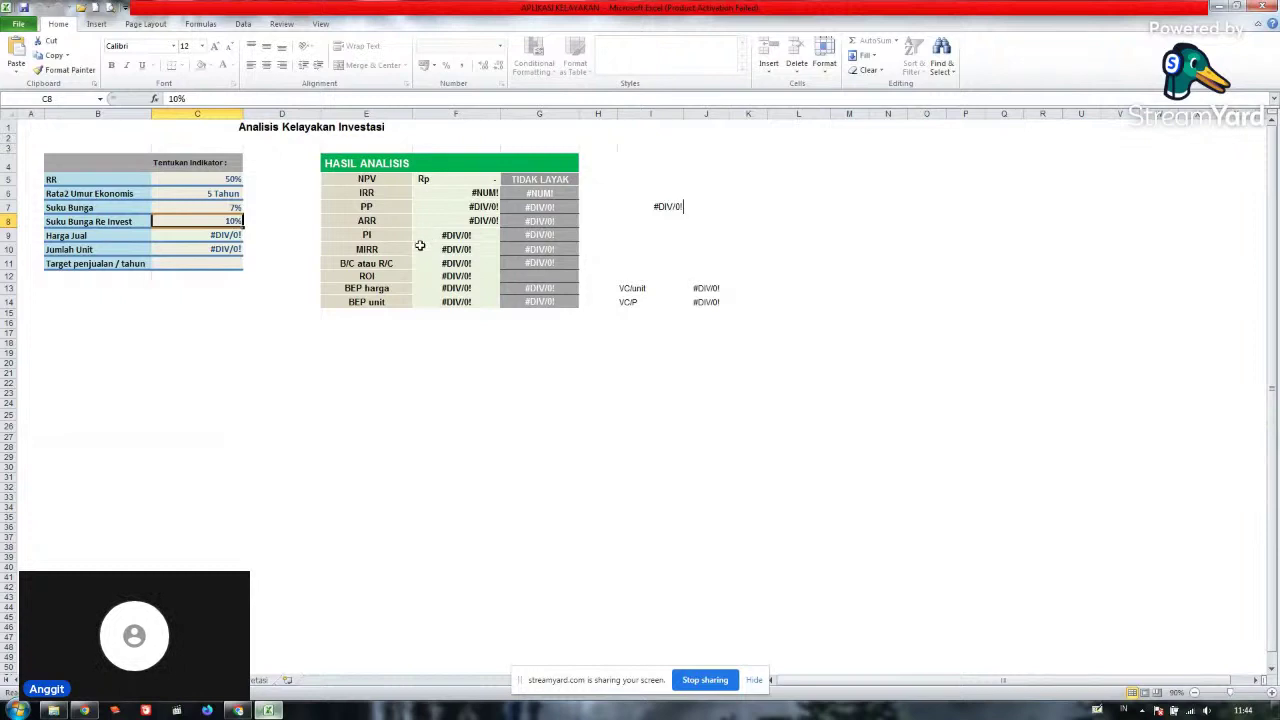
click(378, 207)
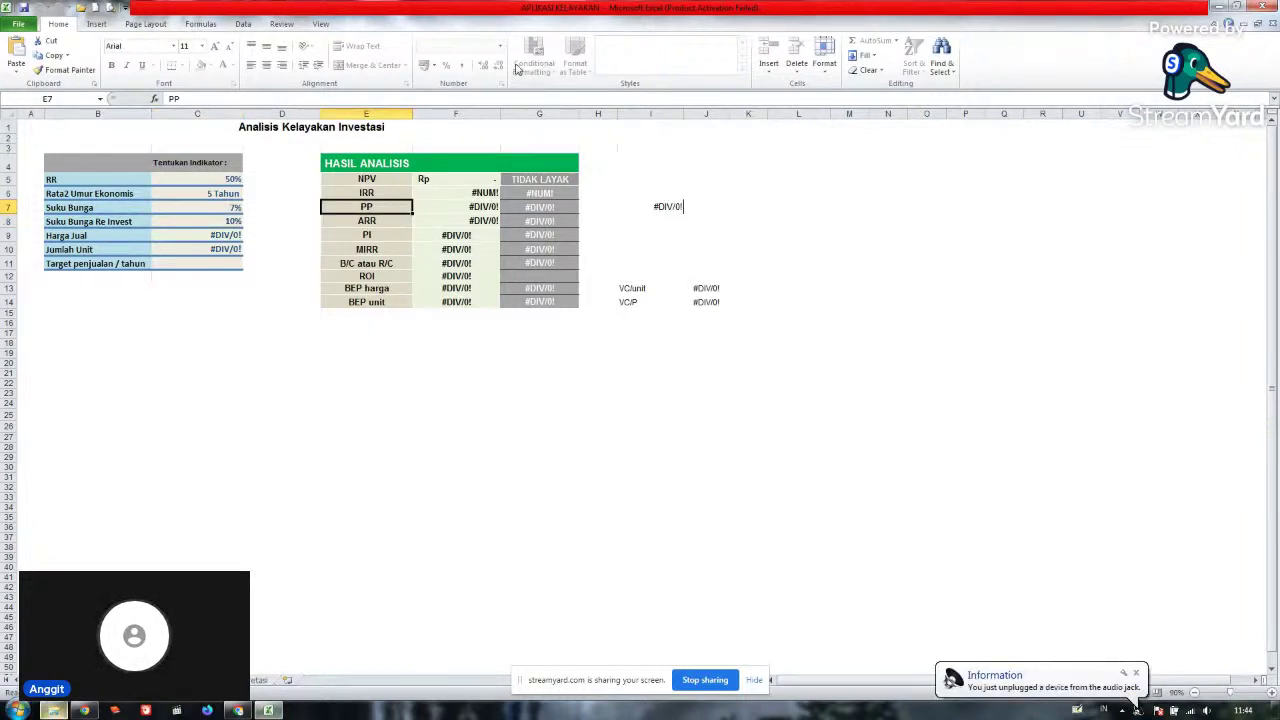
scroll(449, 77, down, 1)
scroll(463, 197, down, 5)
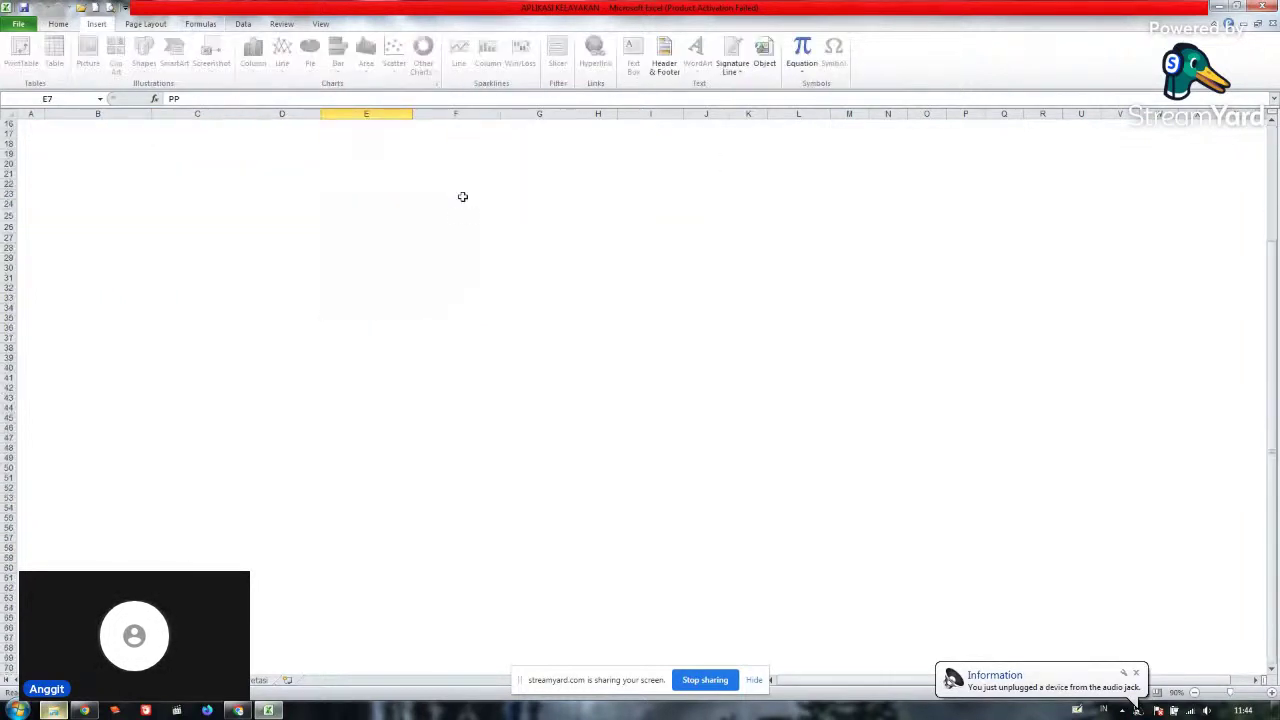
scroll(463, 197, up, 3)
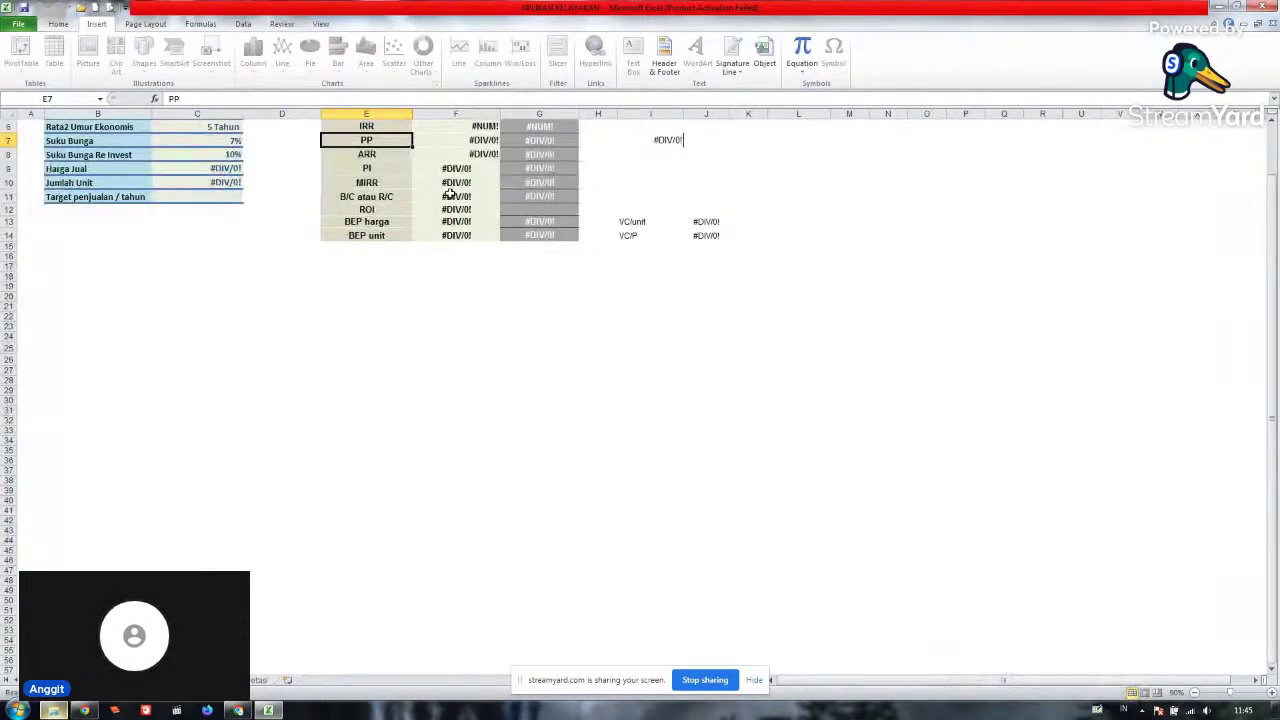
click(62, 26)
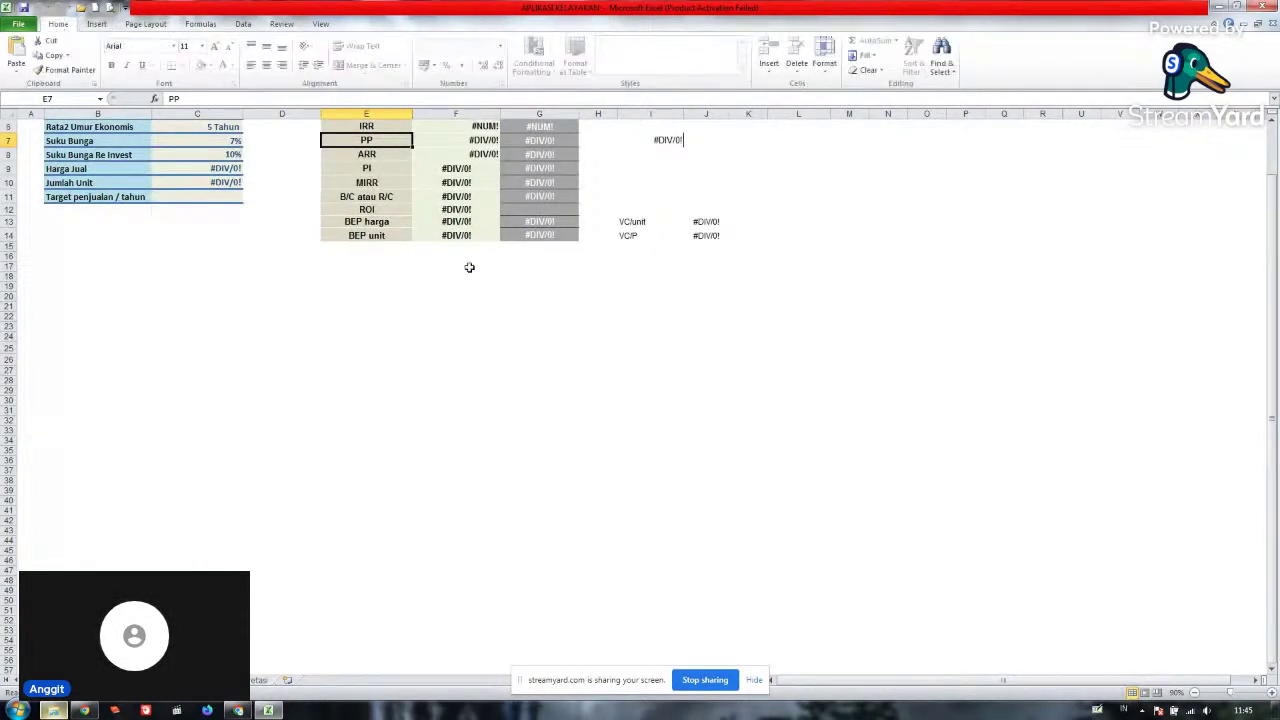
scroll(469, 267, up, 2)
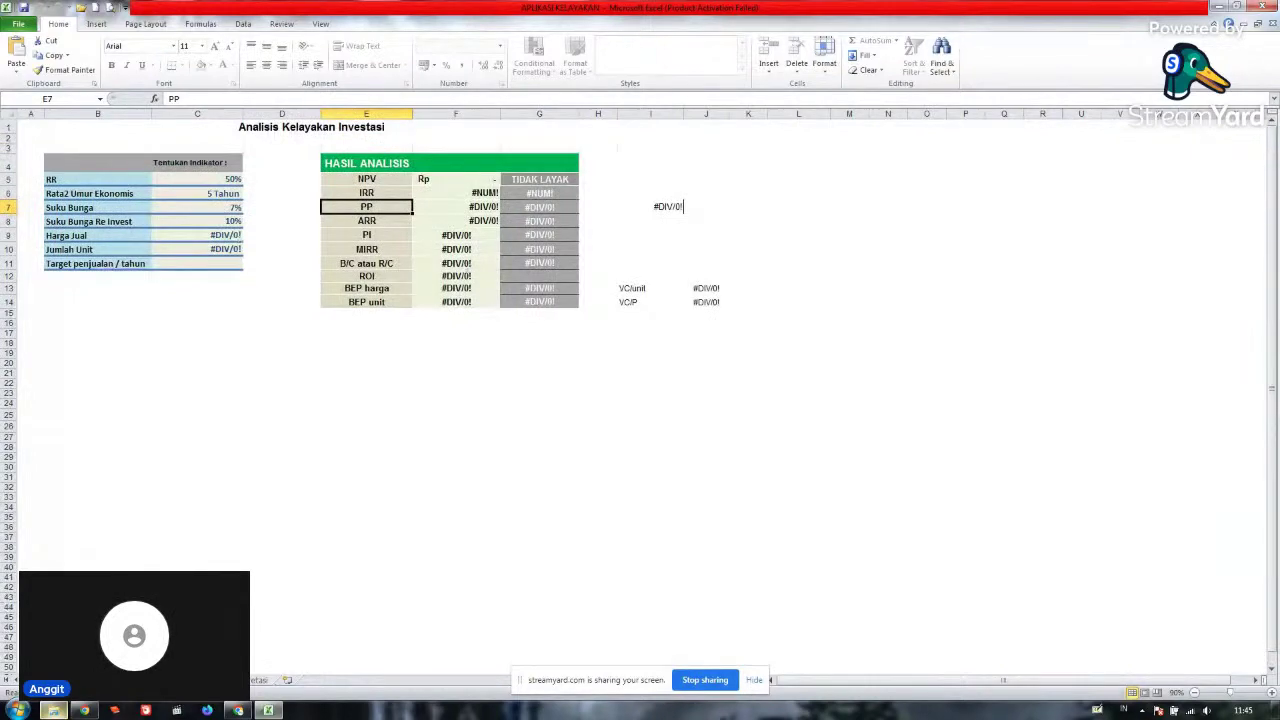
Read the Payback Period and NPV=0 explanations on INTEPRETASI HASIL ANALISIS, then return.
key(ctrl+Page_Down)
click(290, 326)
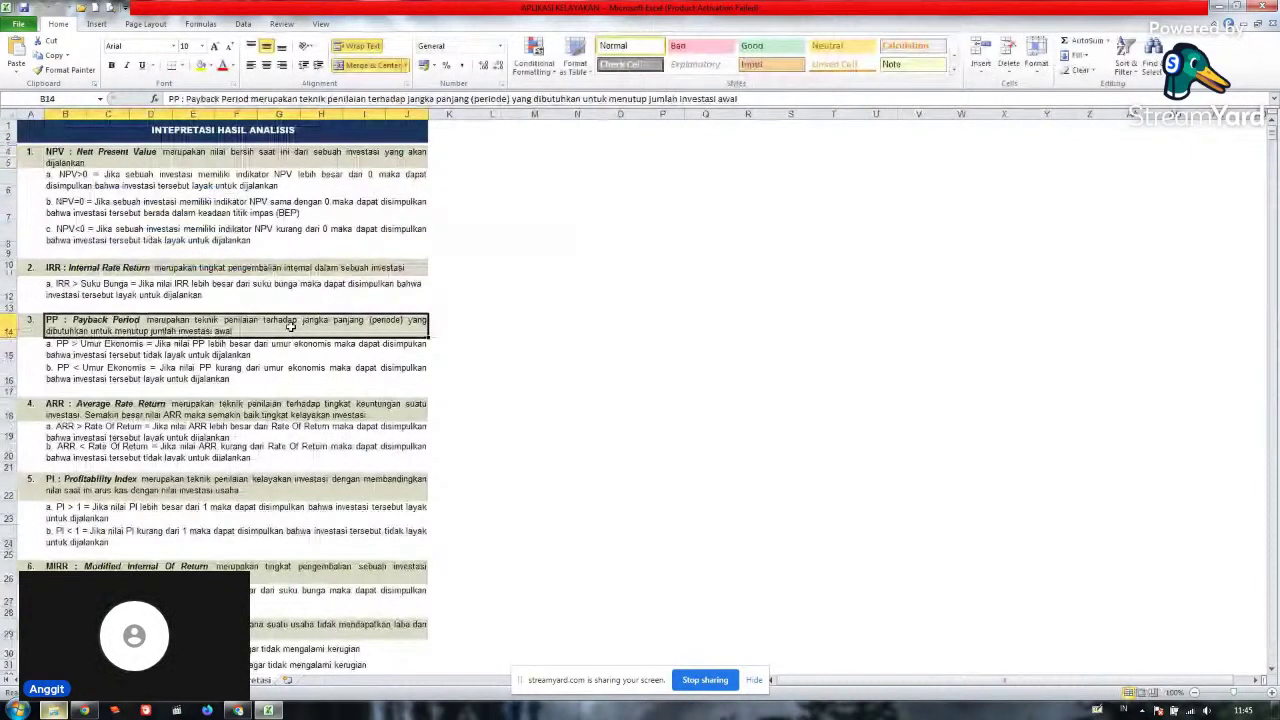
click(283, 207)
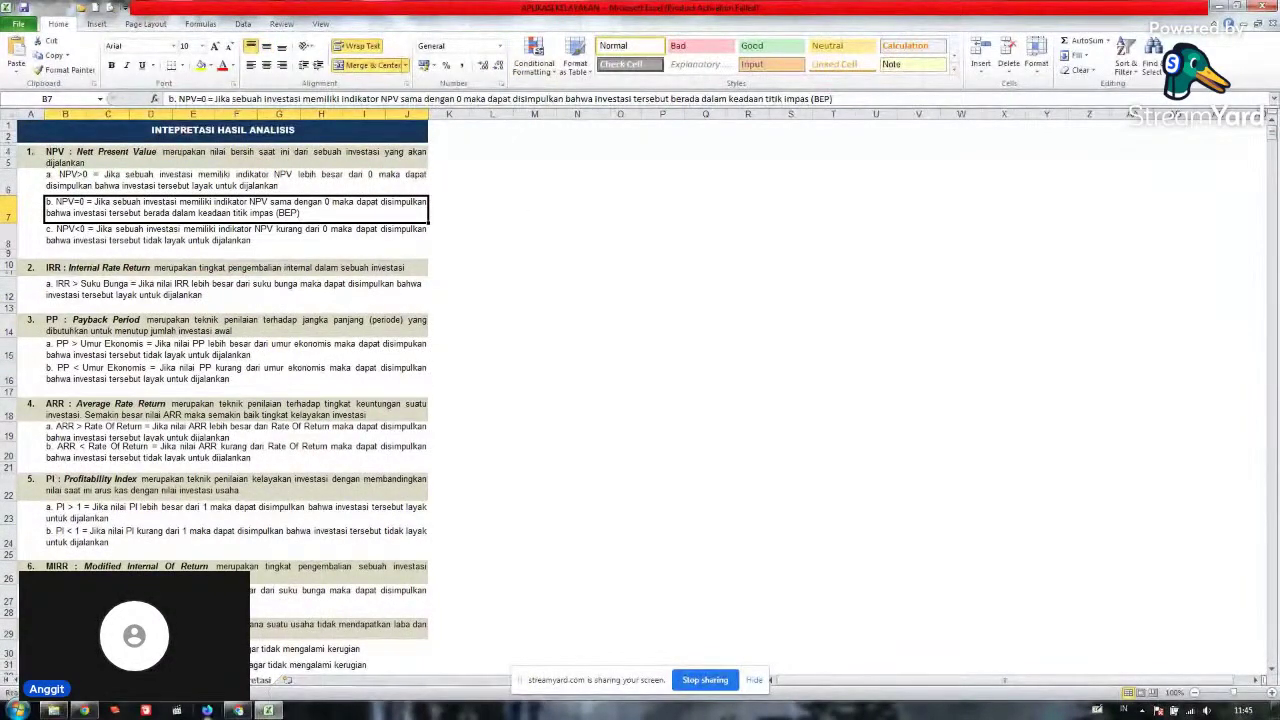
key(ctrl+Page_Up)
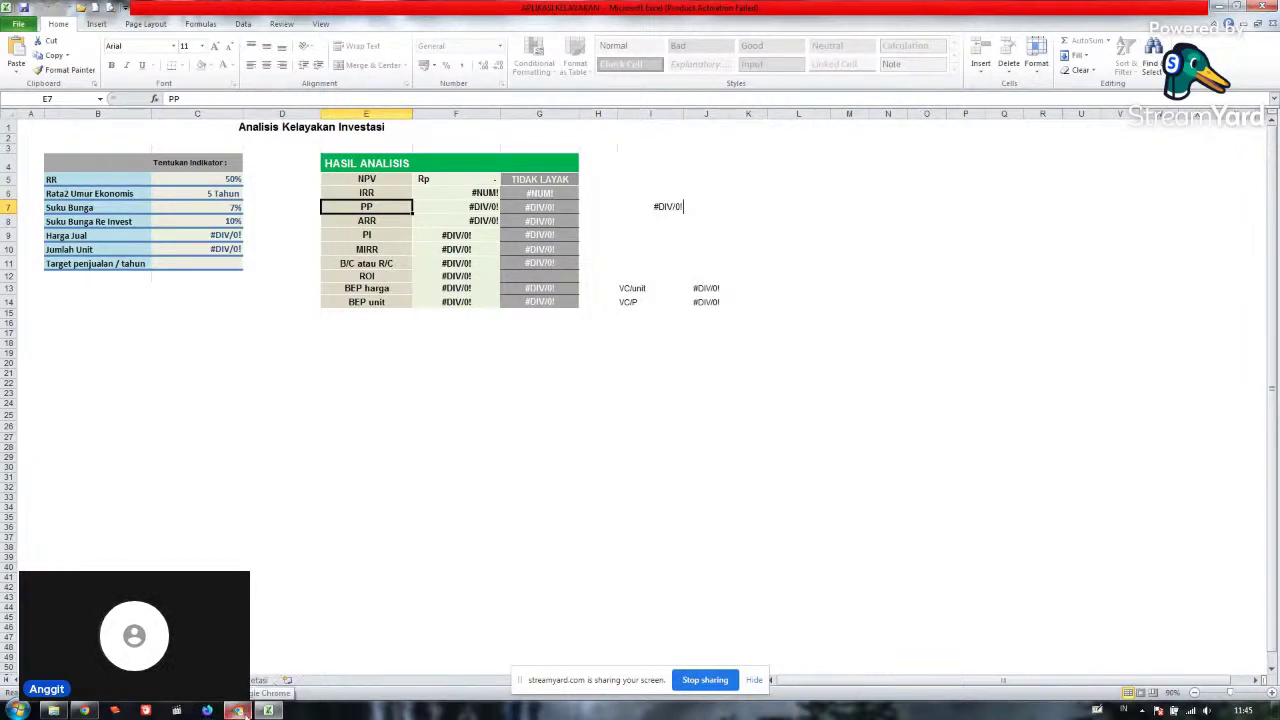
Show lostmypass.com in Chrome, scroll its home page, and reveal the FILE TYPES dropdown.
click(239, 712)
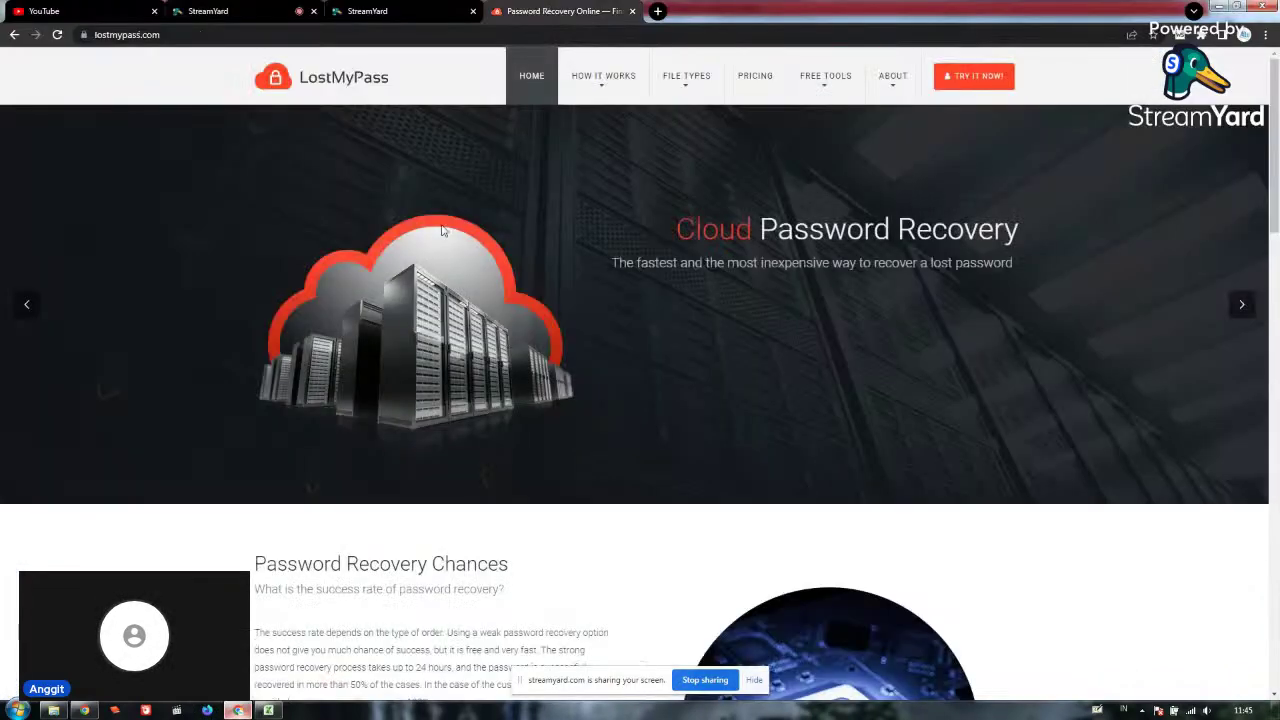
scroll(594, 198, down, 2)
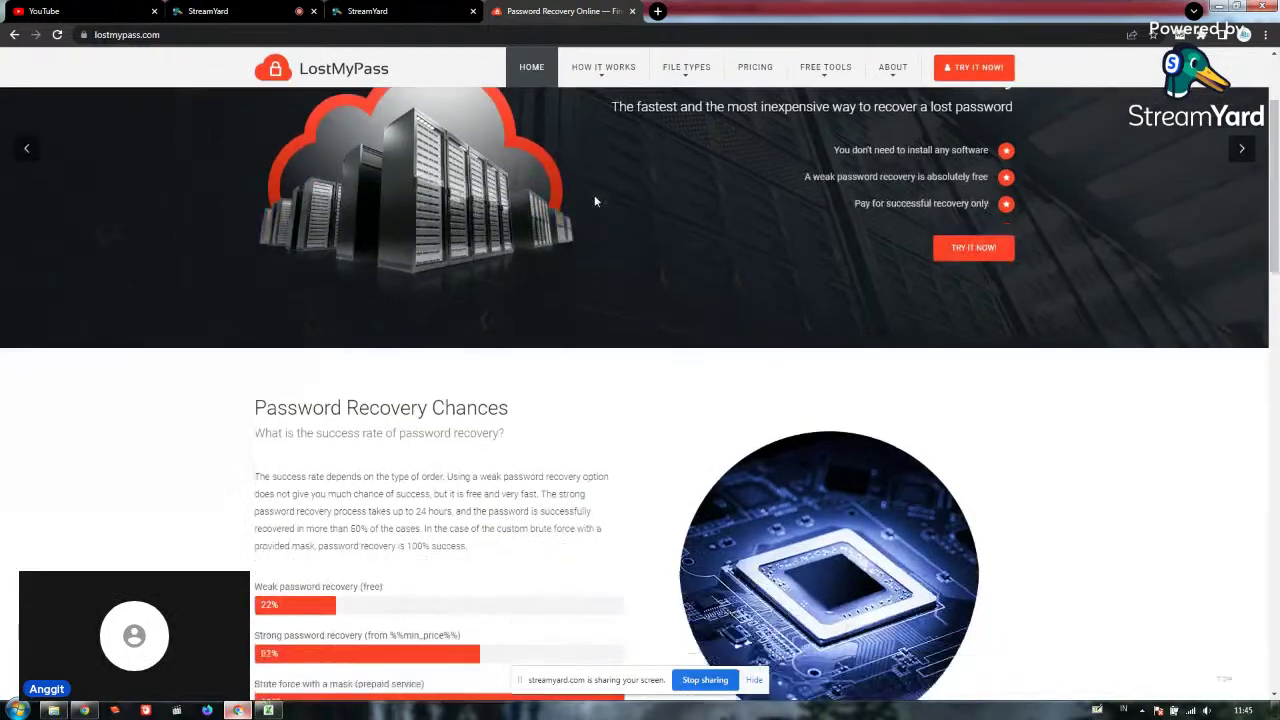
scroll(594, 201, down, 1)
scroll(594, 201, up, 3)
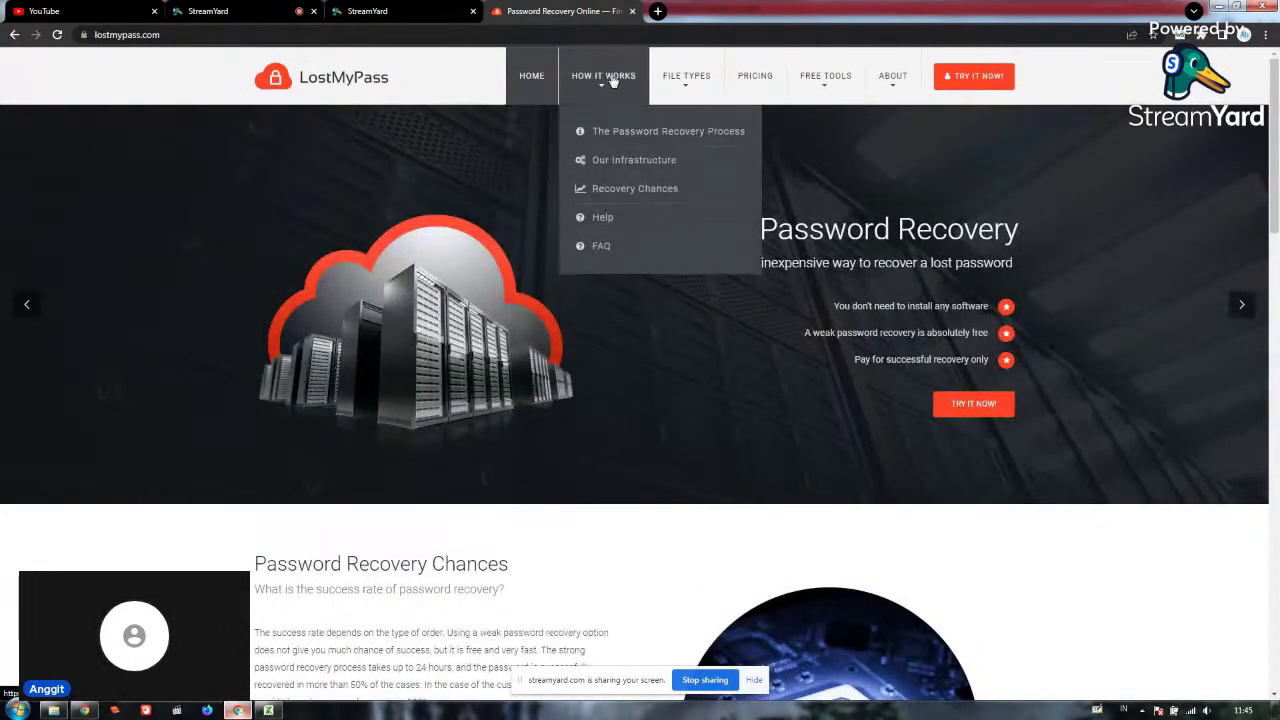
mouse_move(684, 86)
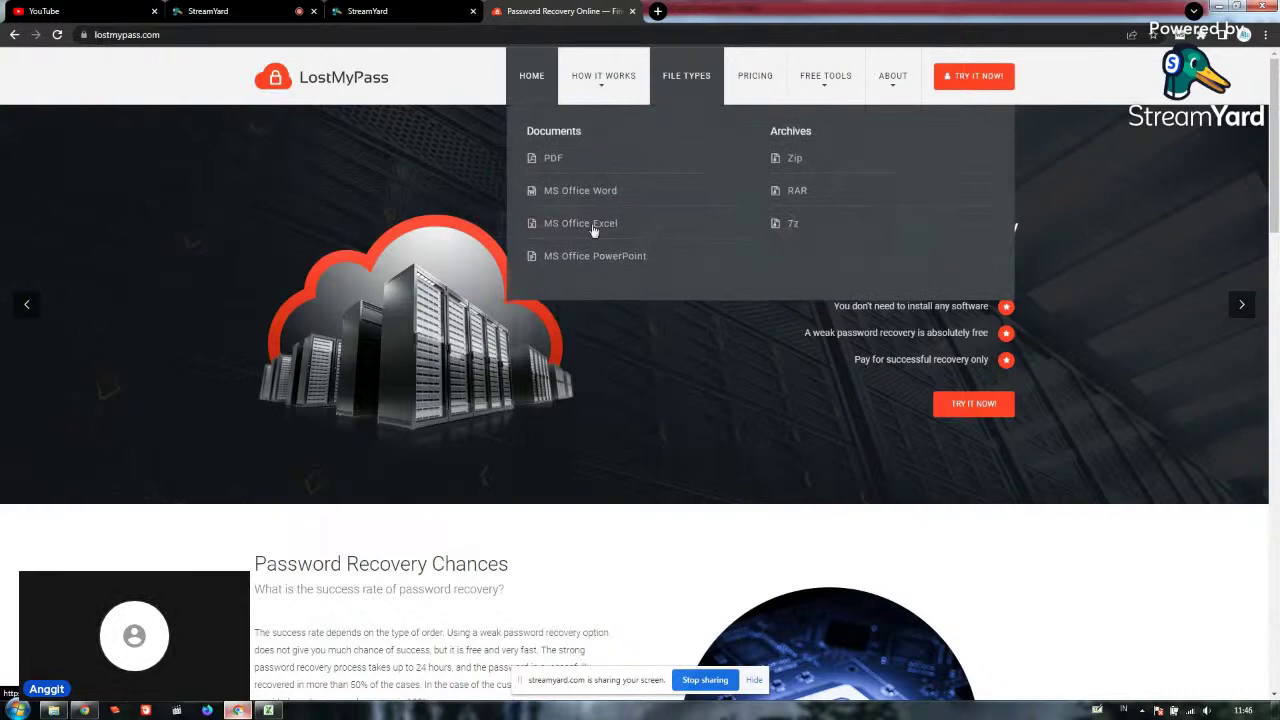
Go to the MS Office Excel recovery page, pass the reCAPTCHA, and bring up the upload chooser.
click(592, 230)
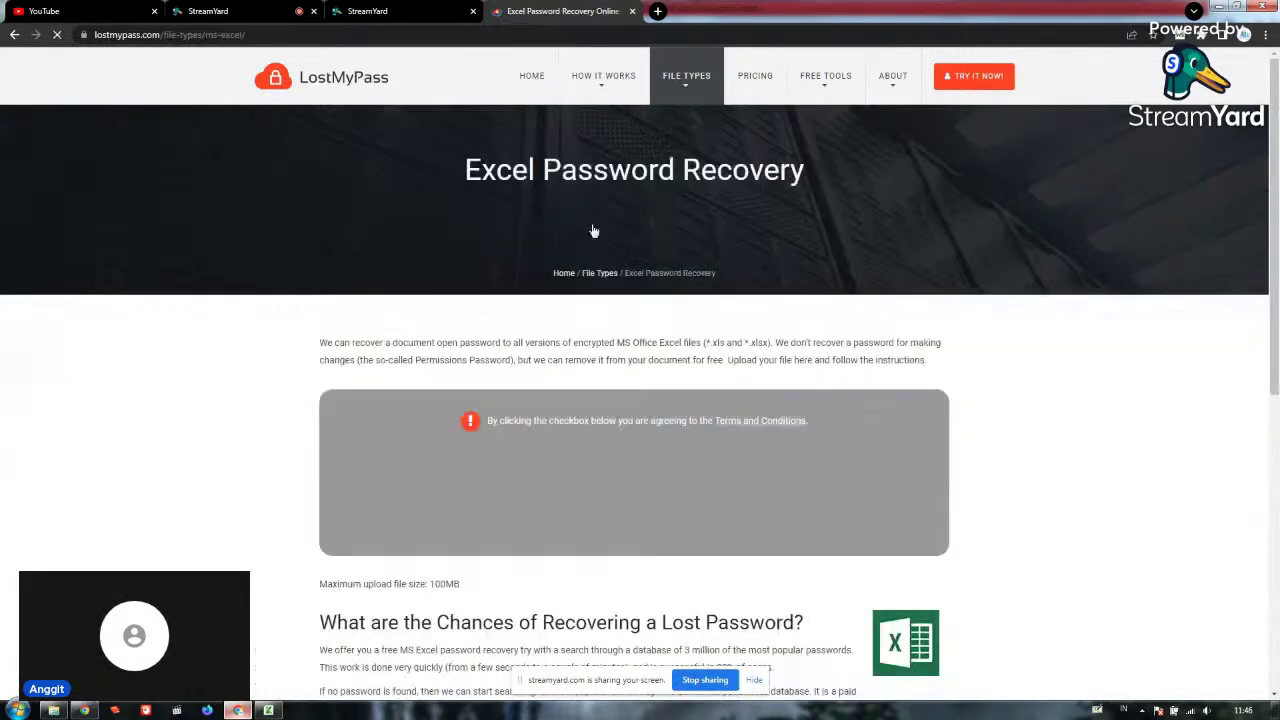
scroll(593, 231, down, 2)
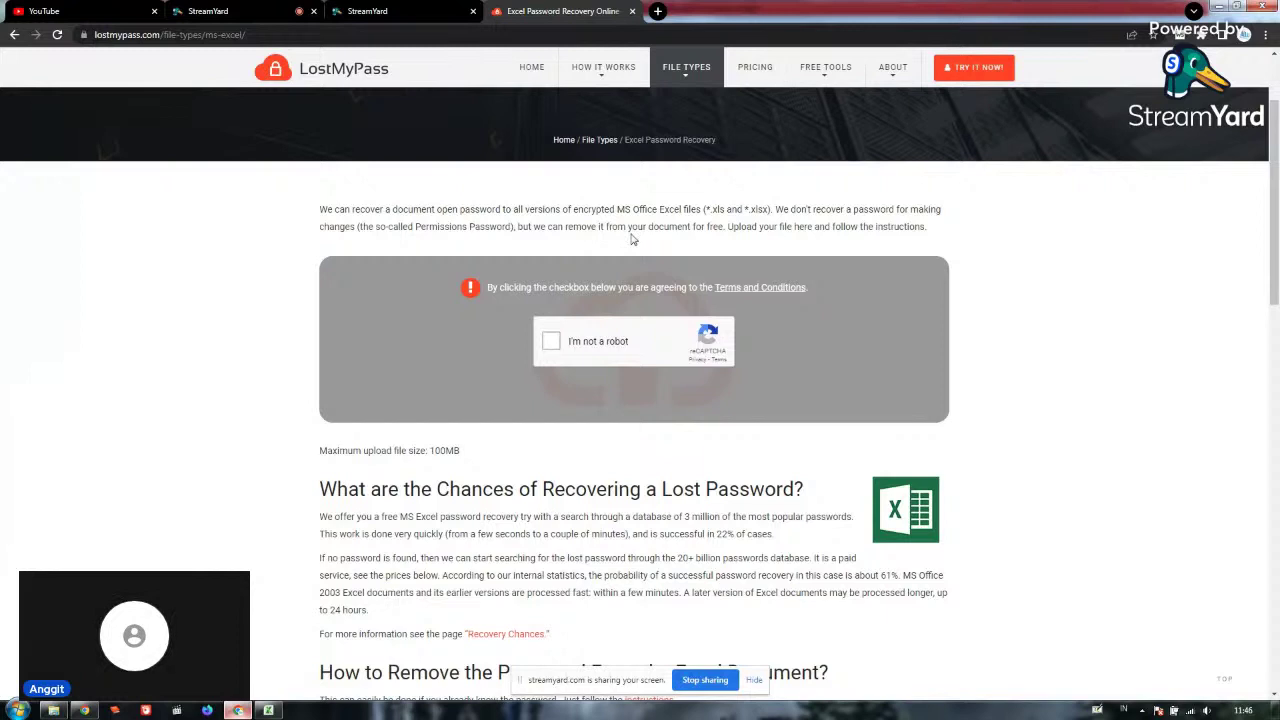
click(553, 341)
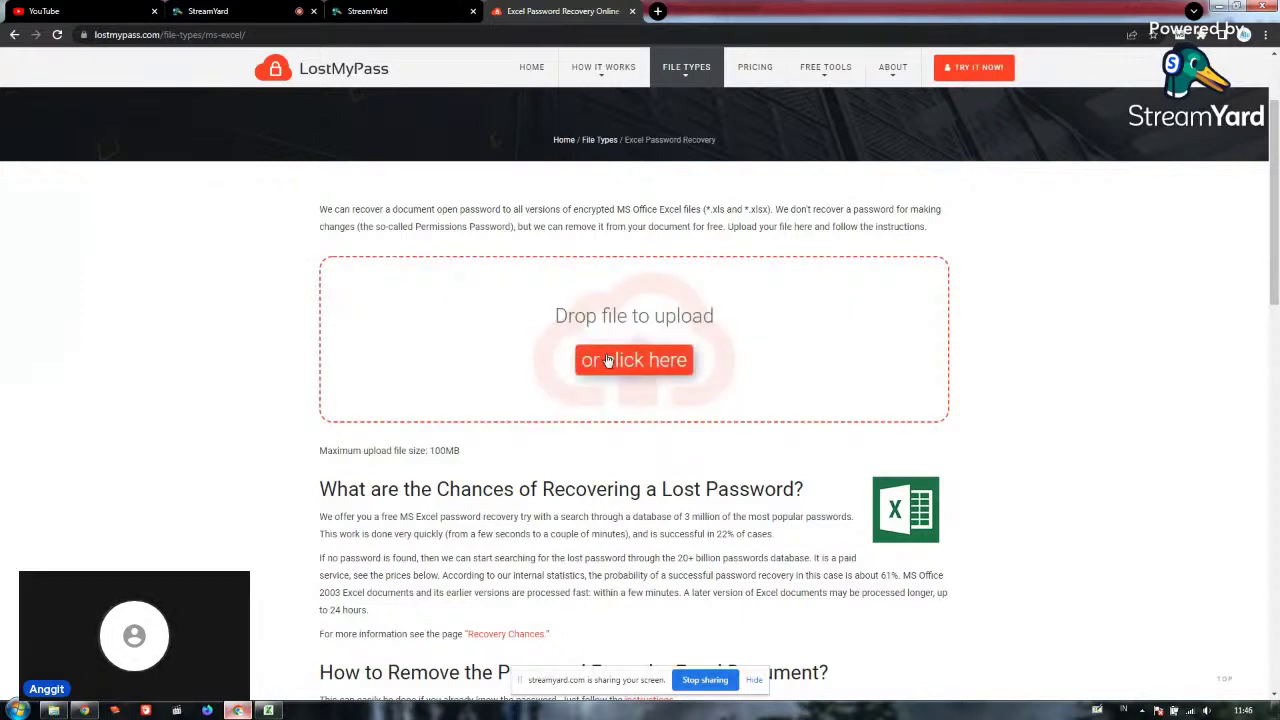
click(607, 360)
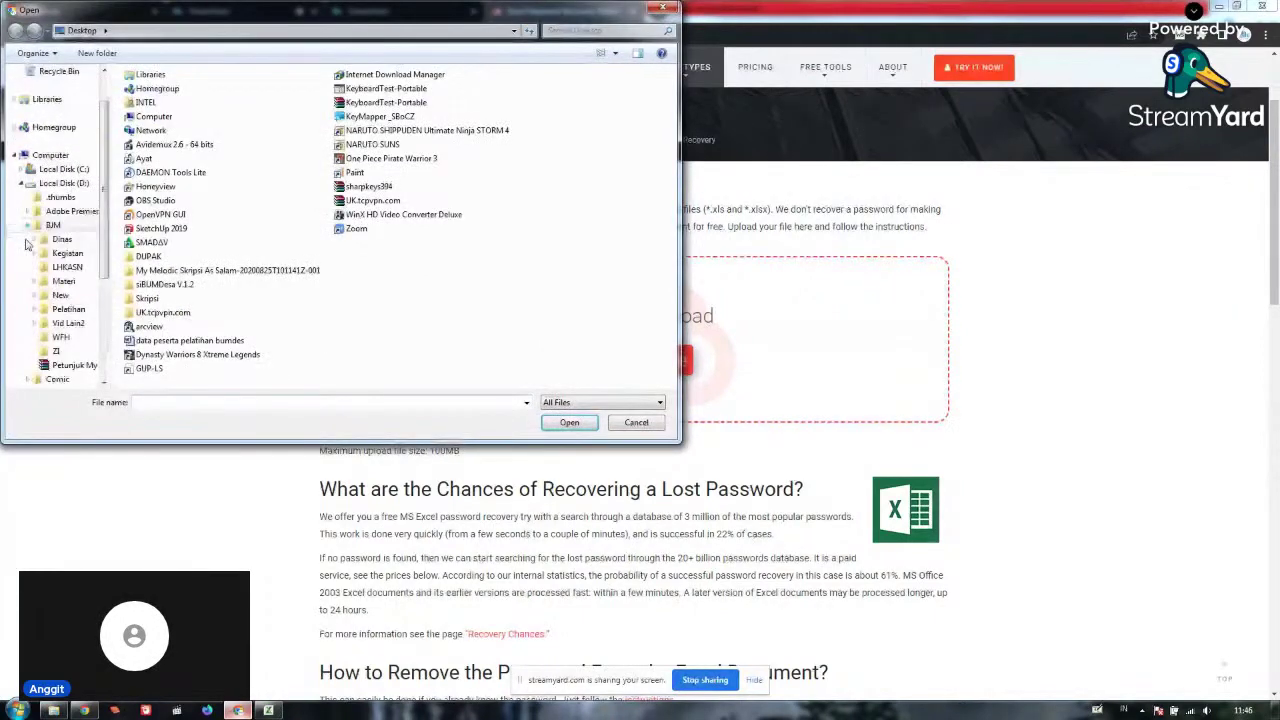
Upload APLIKASI KELAYAKAN from the Pelatihan > 2021 folder.
click(34, 309)
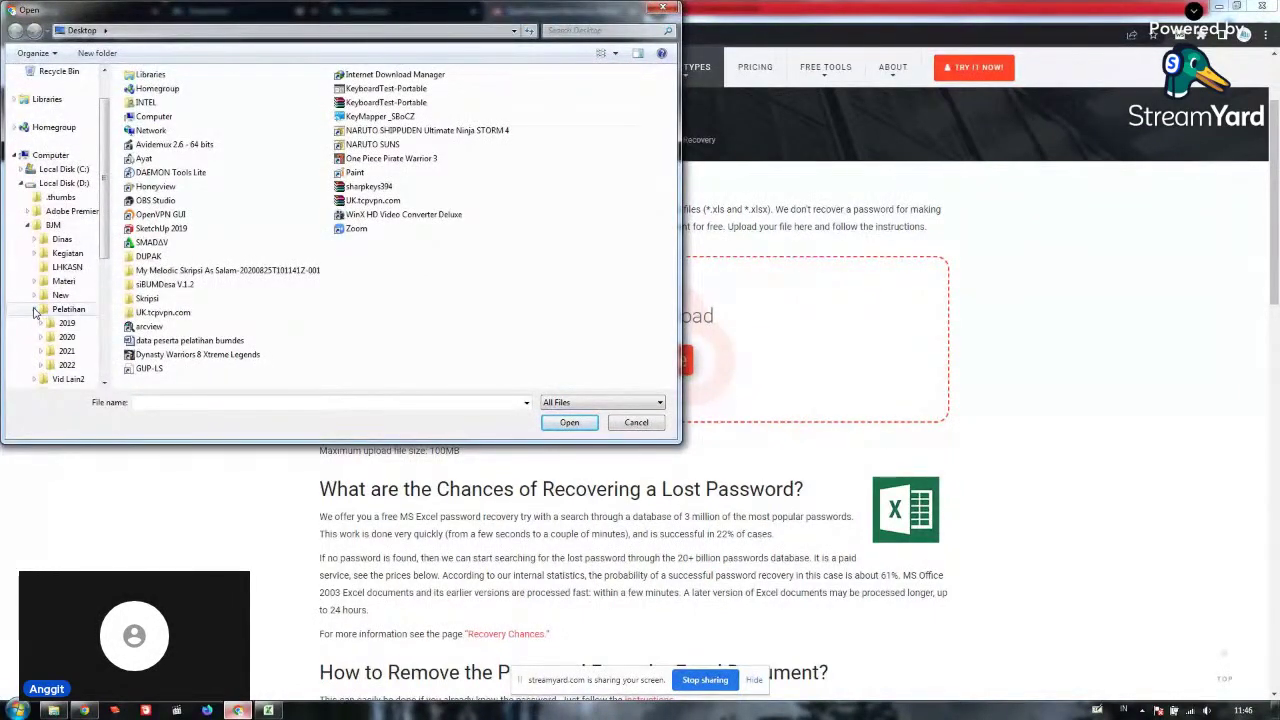
click(68, 351)
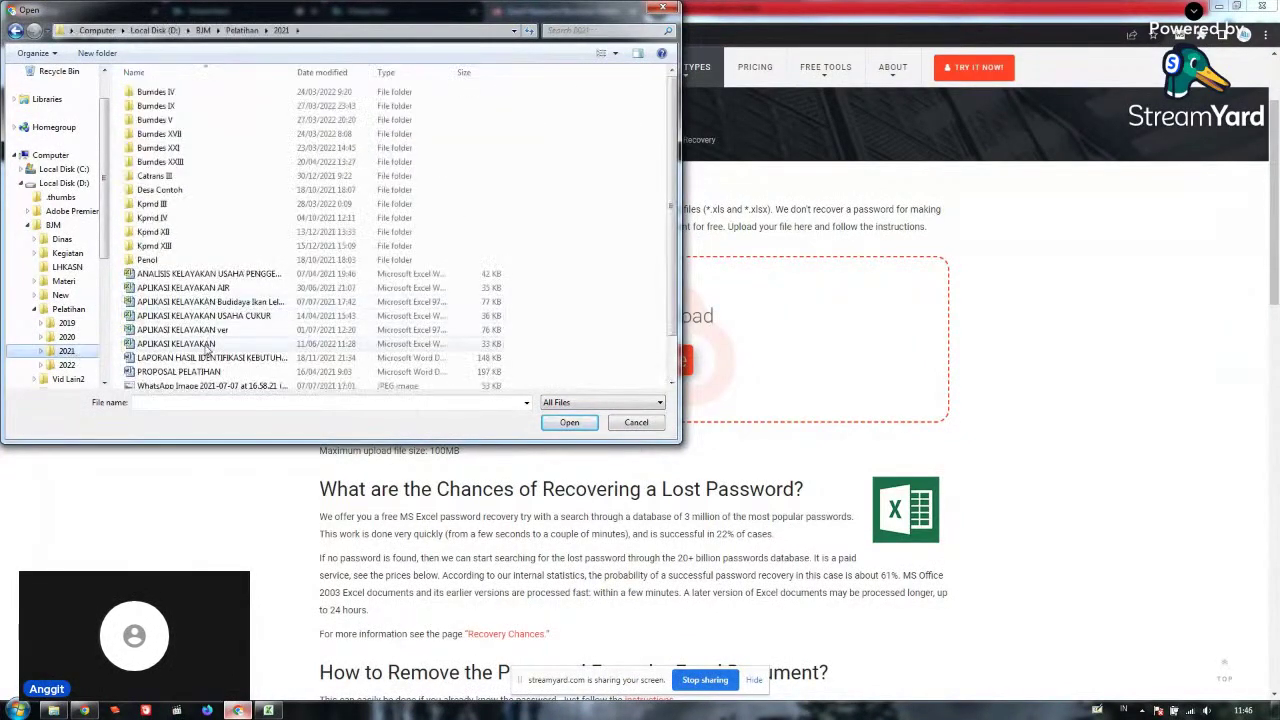
click(206, 345)
click(566, 423)
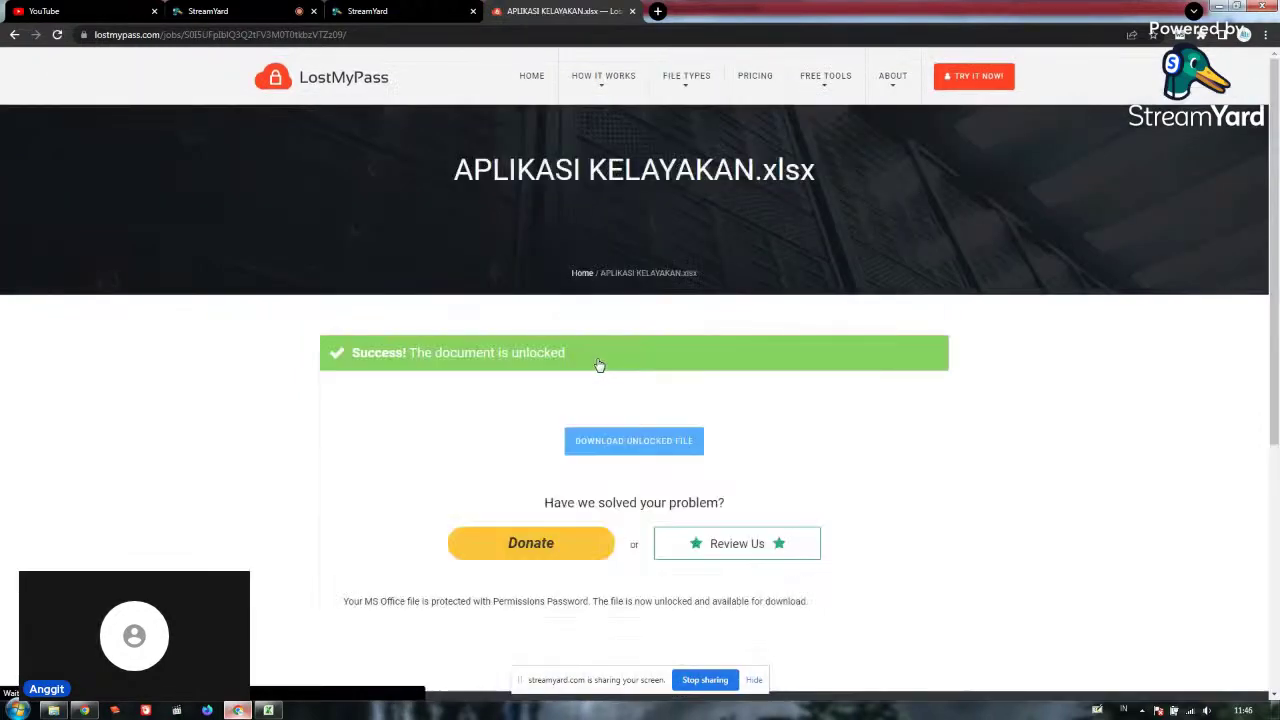
Scroll the success page and choose Download Unlocked File.
scroll(560, 360, down, 1)
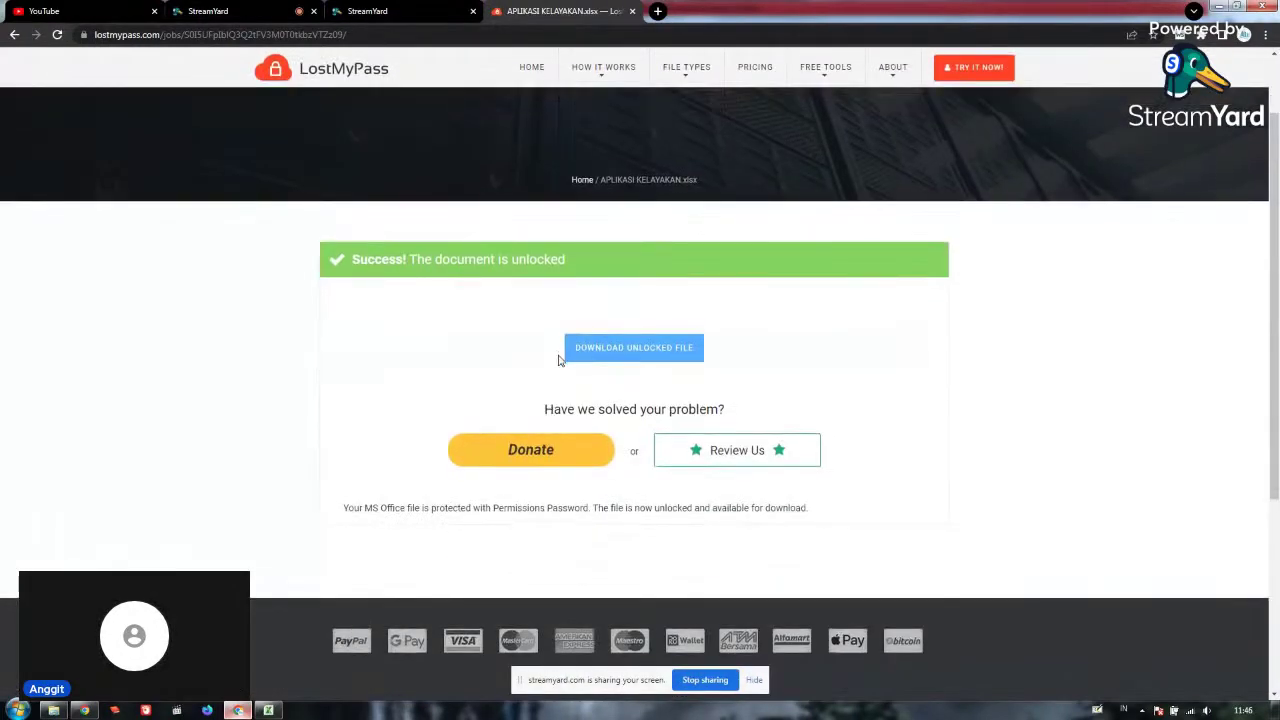
scroll(560, 360, up, 1)
scroll(560, 360, down, 1)
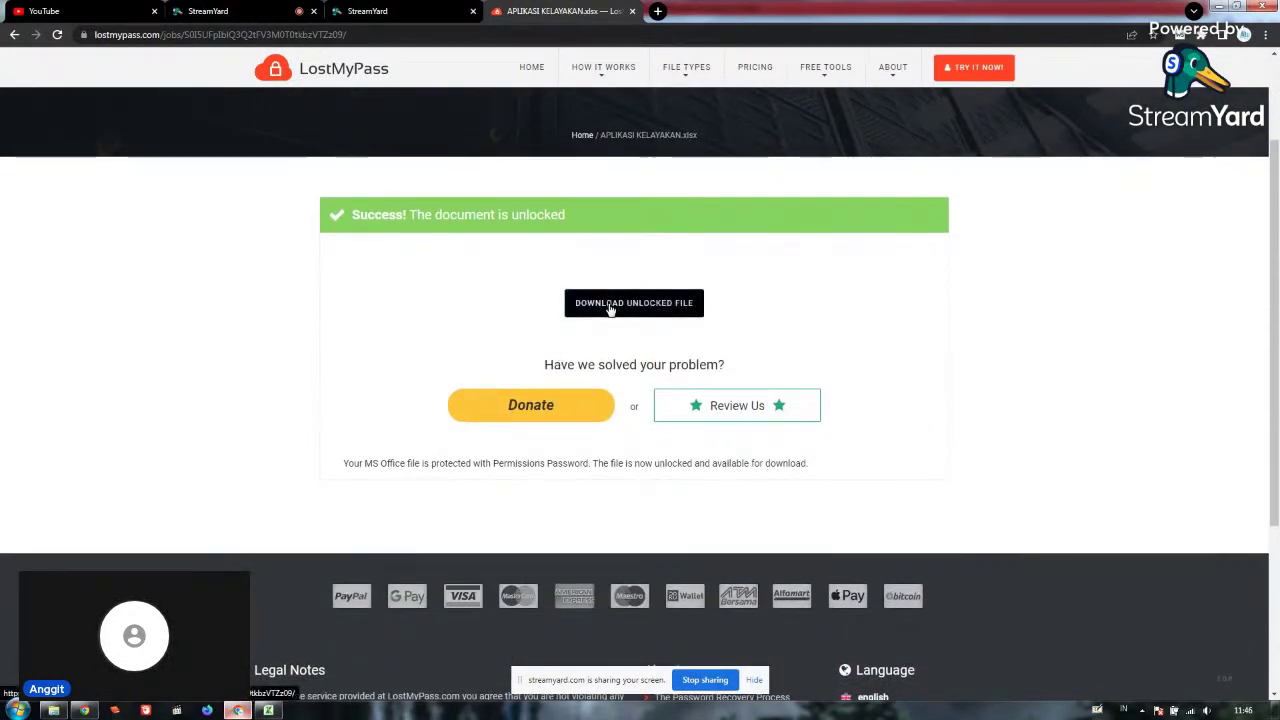
click(610, 310)
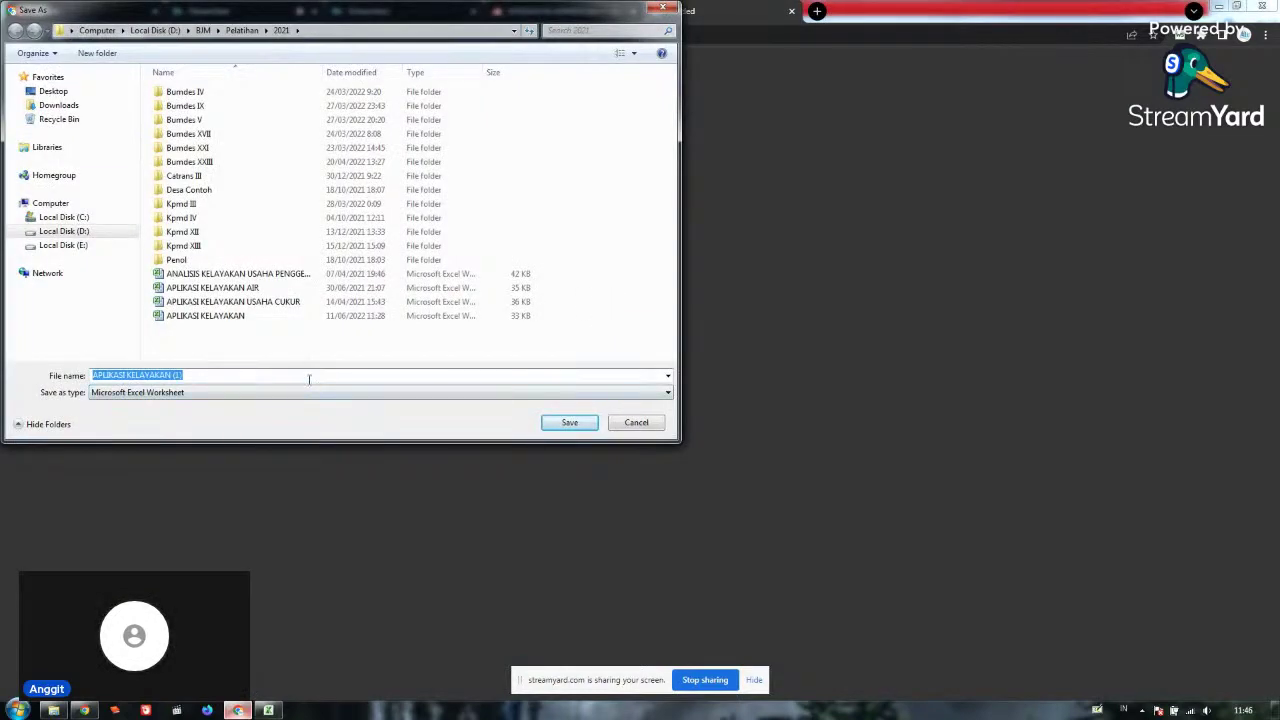
Rename the download from 'APLIKASI KELAYAKAN (1)' to 'APLIKASI KELAYAKAN unlock' and save it in 2021.
click(218, 377)
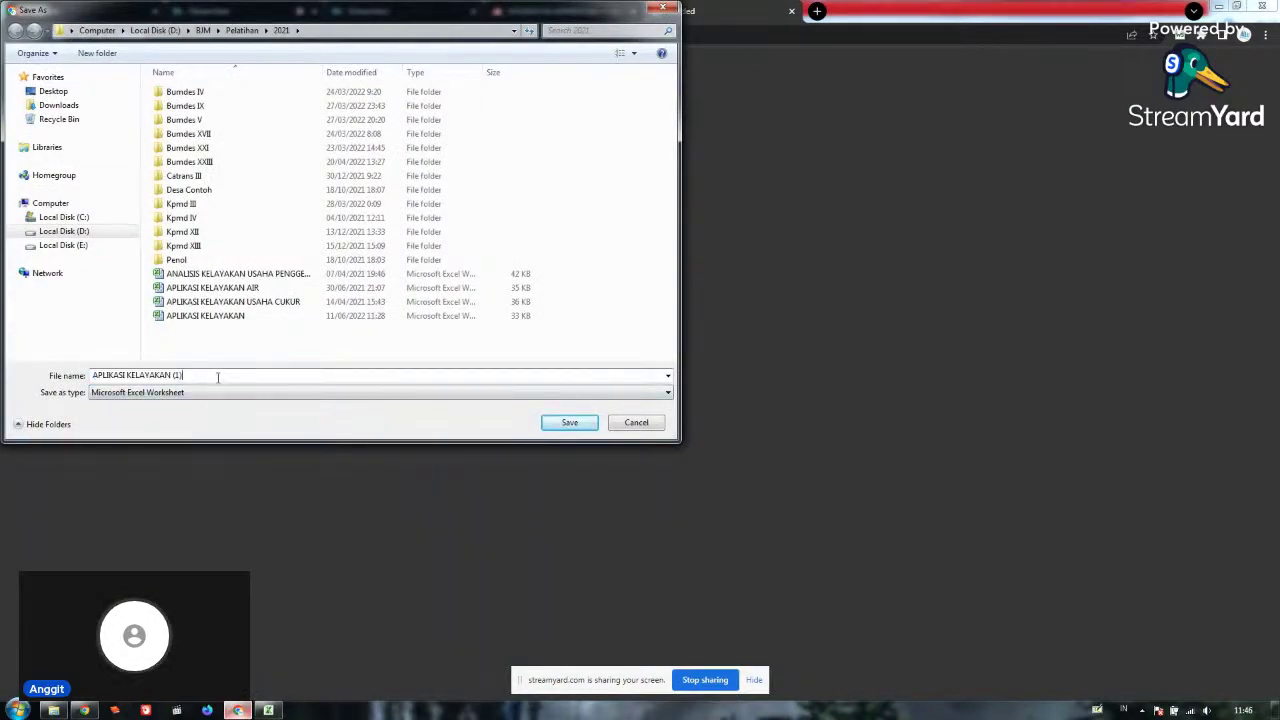
key(BackSpace)
key(BackSpace)
key(BackSpace)
text(un)
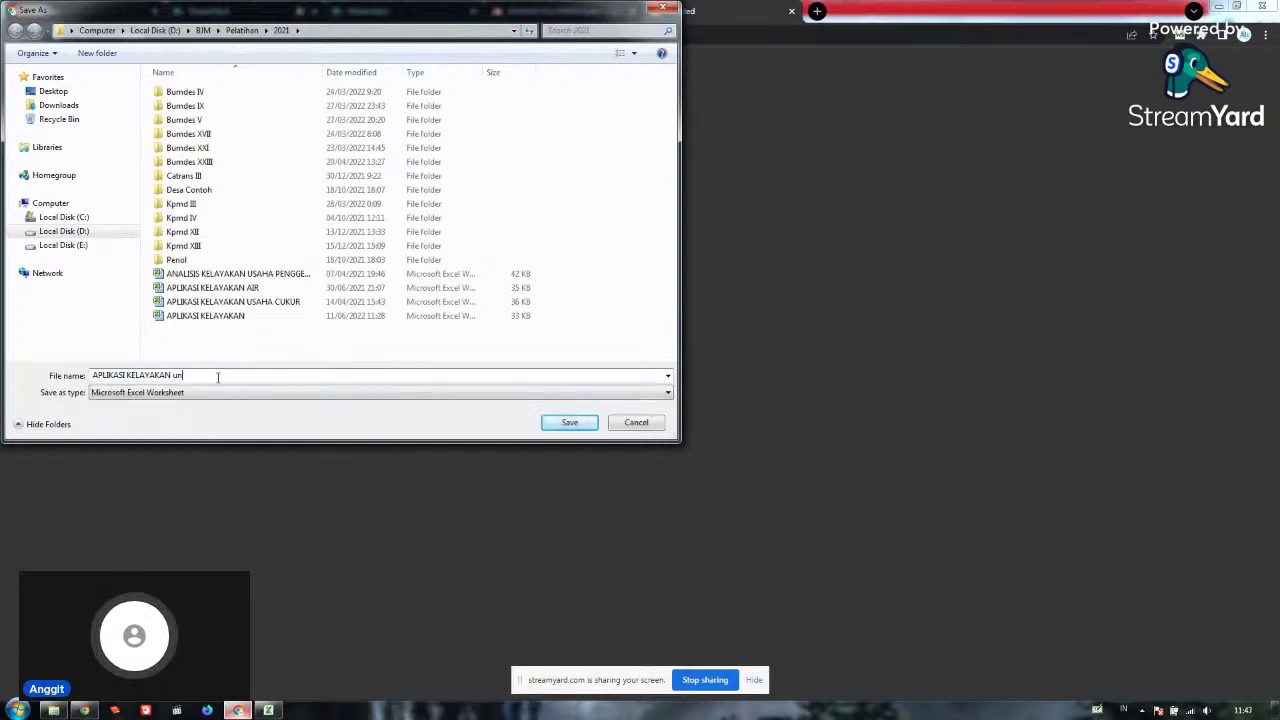
text(lock)
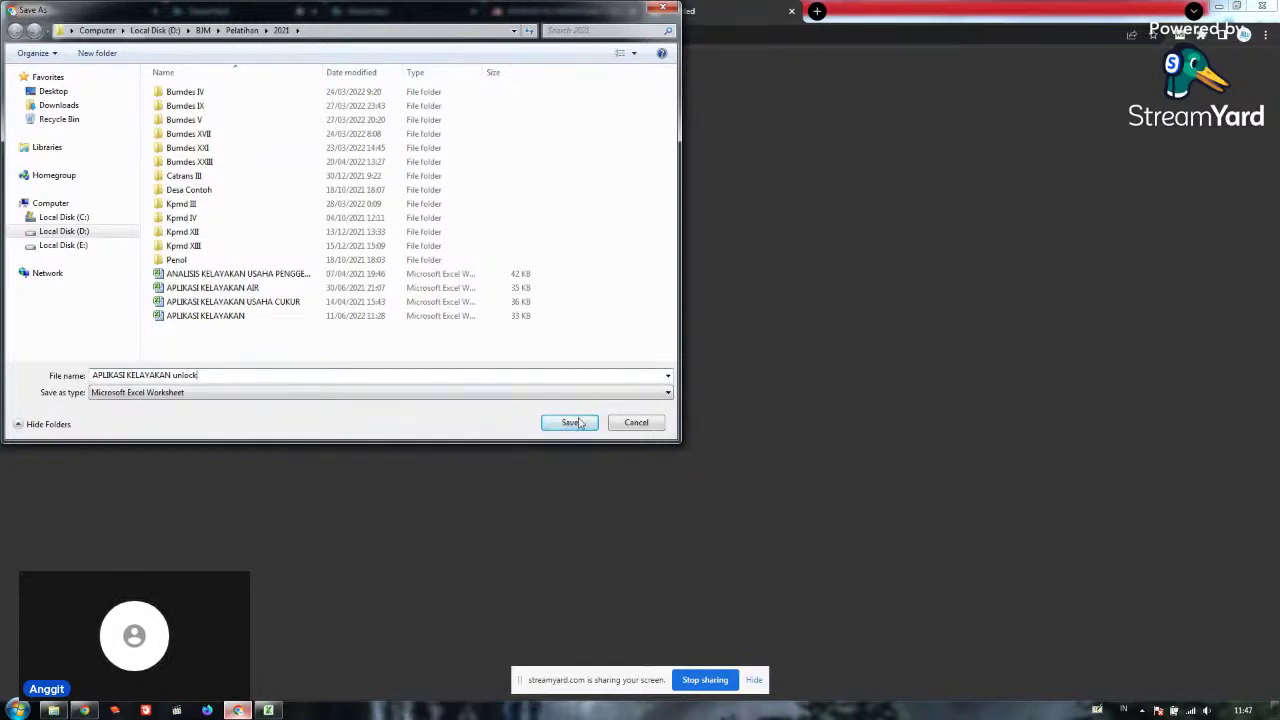
click(571, 421)
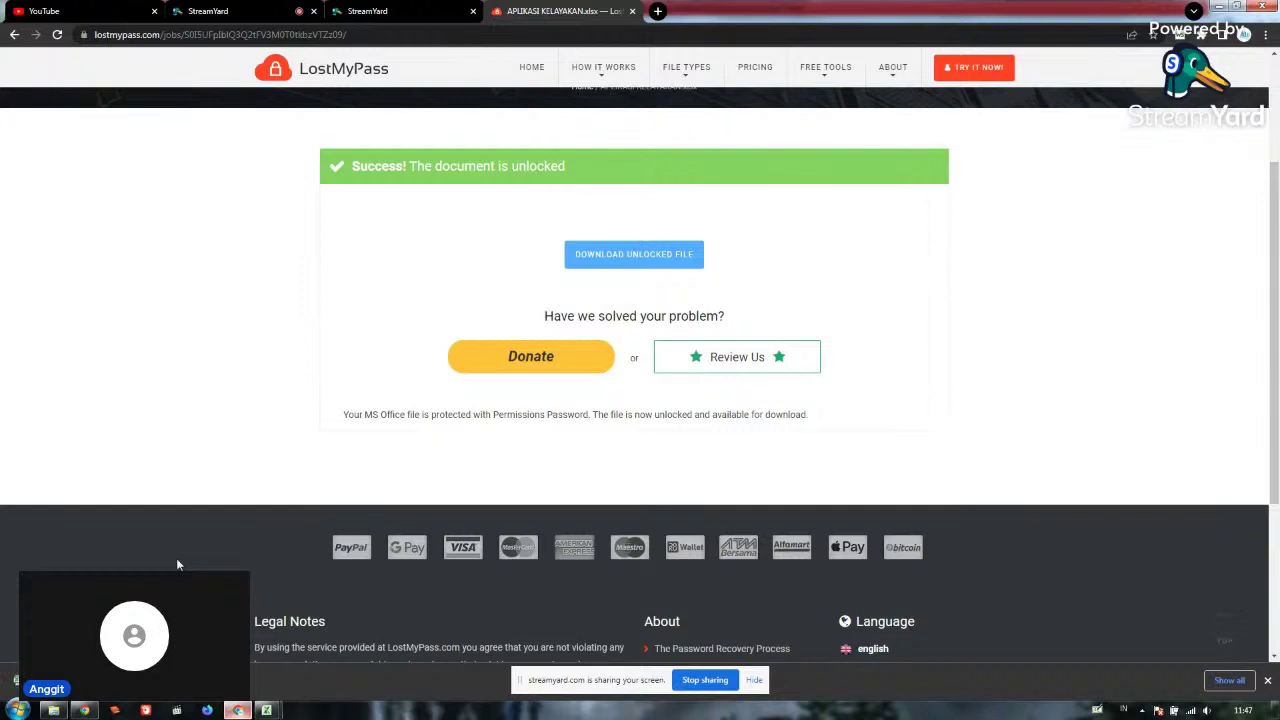
Open the unlock copy with editing enabled, compare it to the original, and select formula cell G7.
click(298, 666)
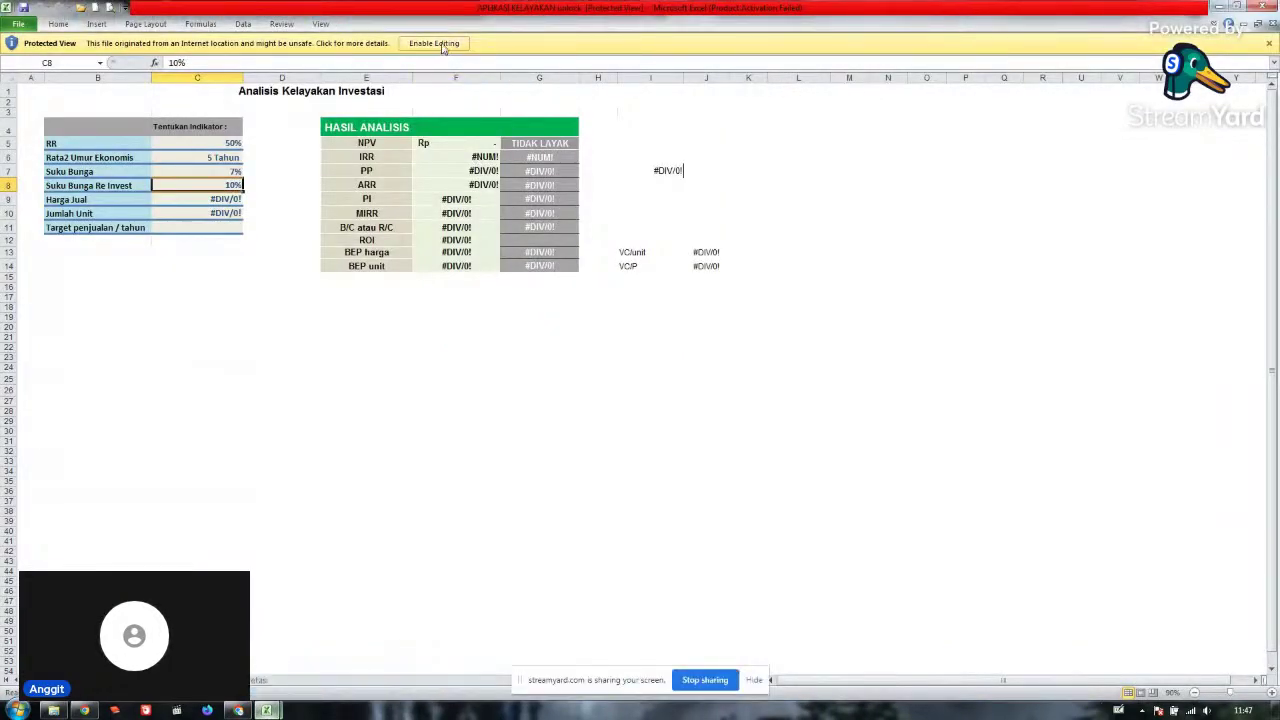
click(444, 44)
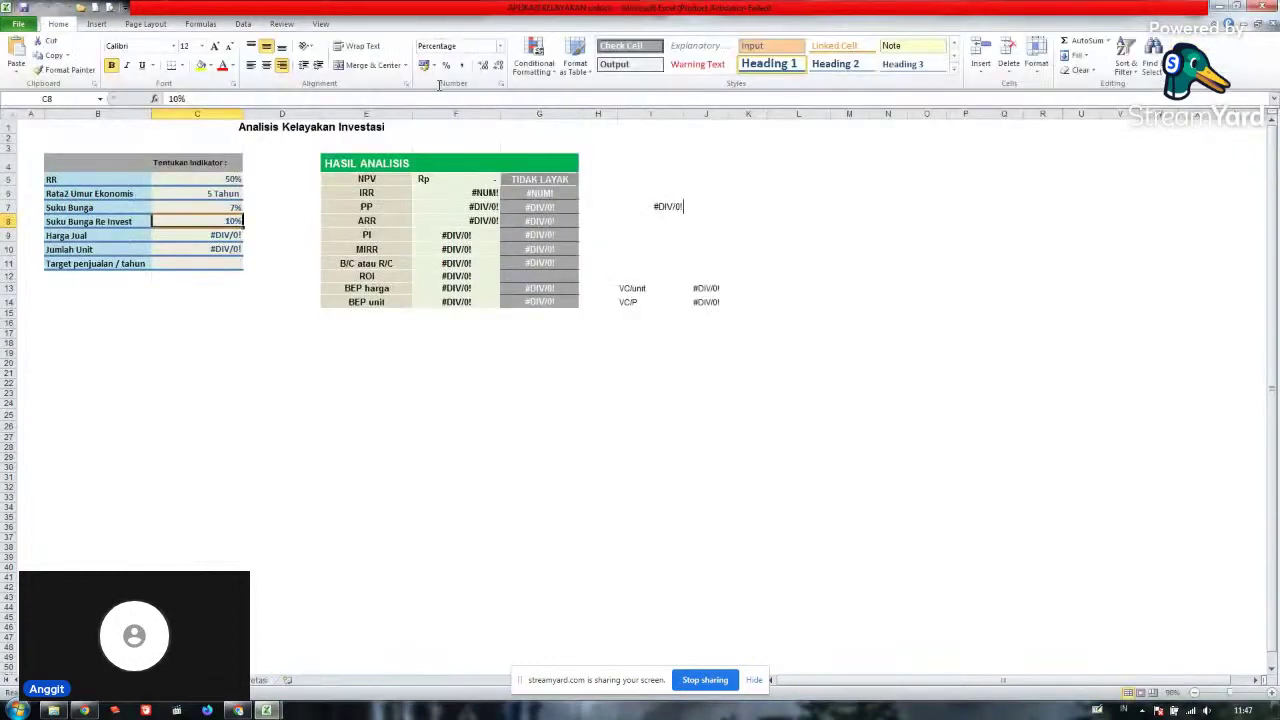
mouse_move(266, 710)
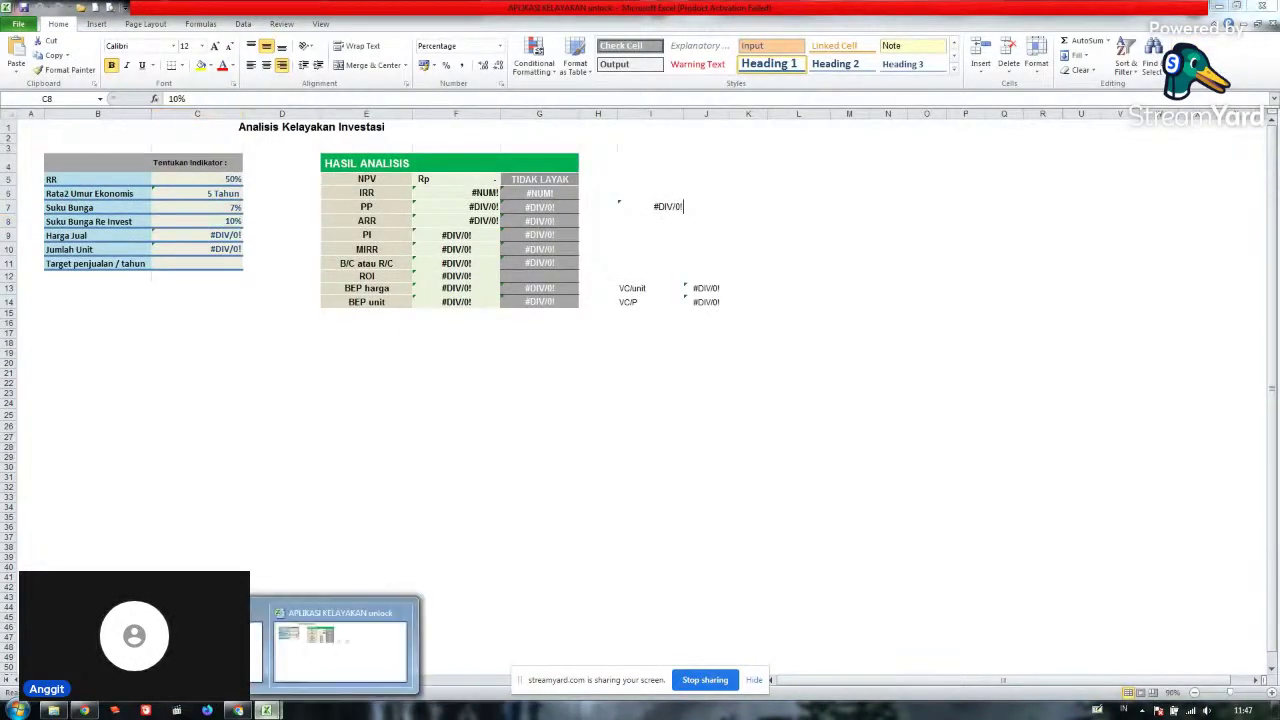
click(165, 640)
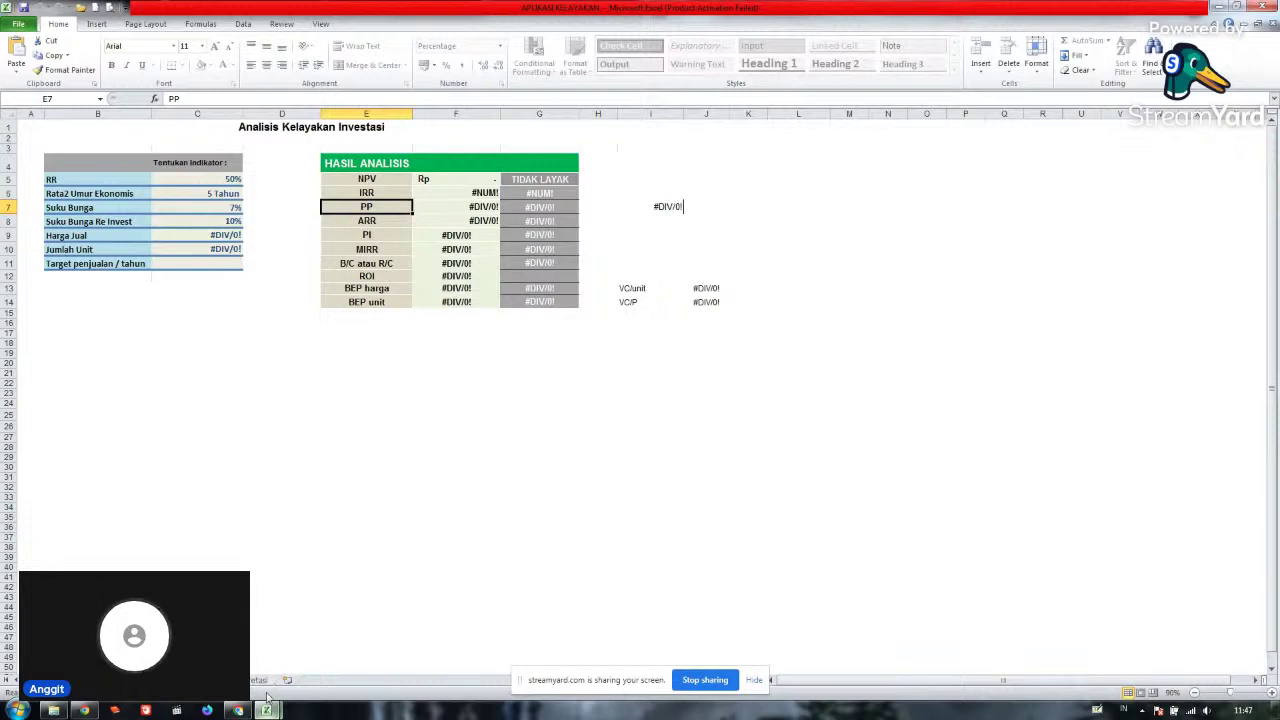
mouse_move(266, 710)
click(335, 651)
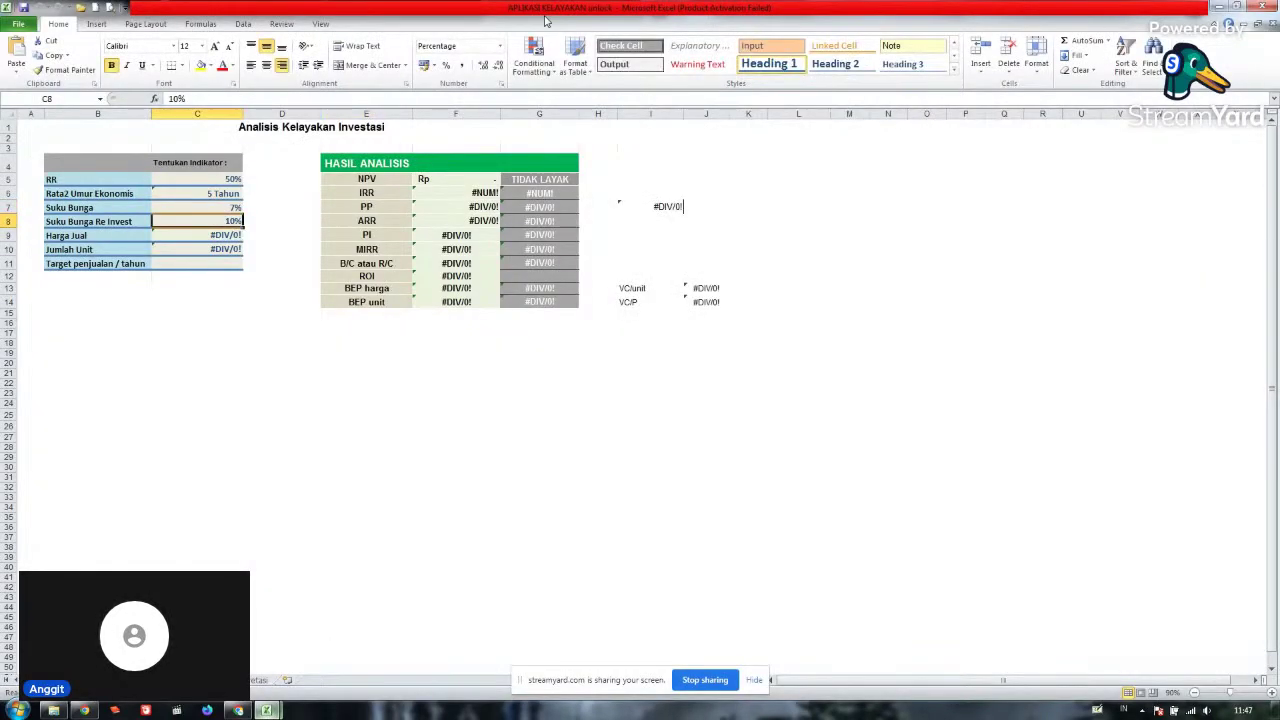
click(503, 207)
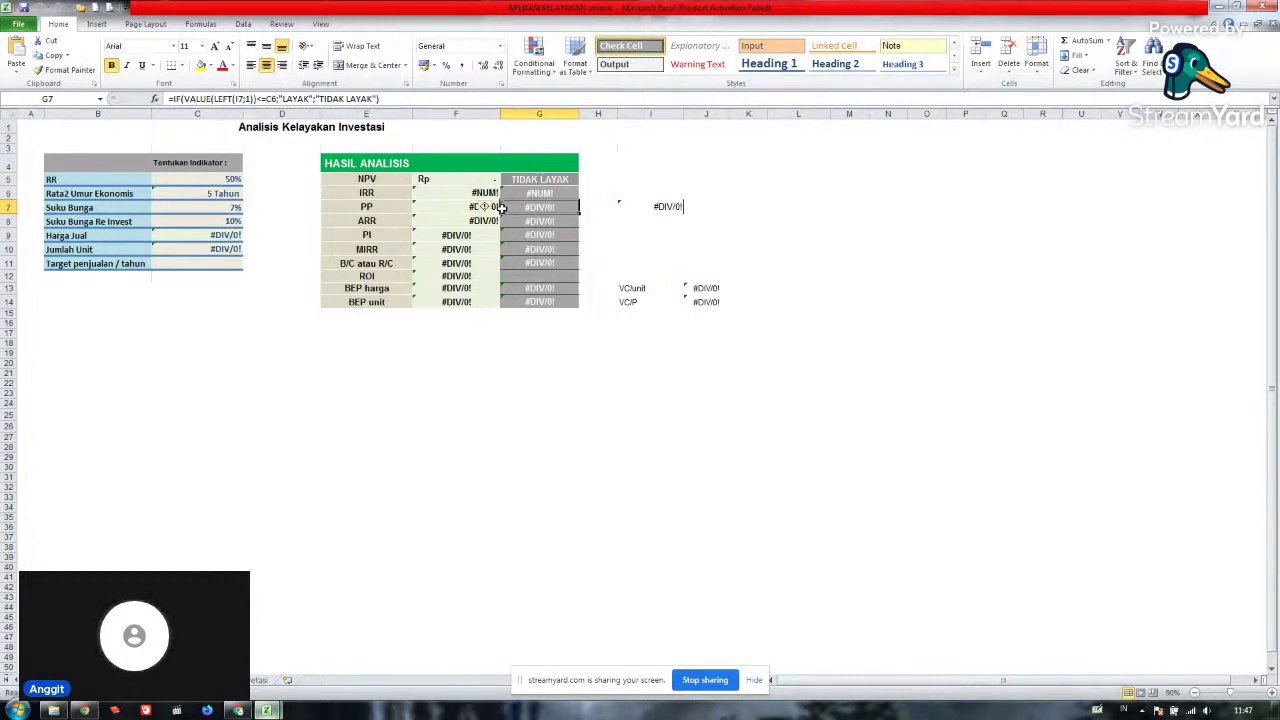
Step through the column G and F result formulas to F12, then switch back to LostMyPass.
click(325, 25)
click(70, 24)
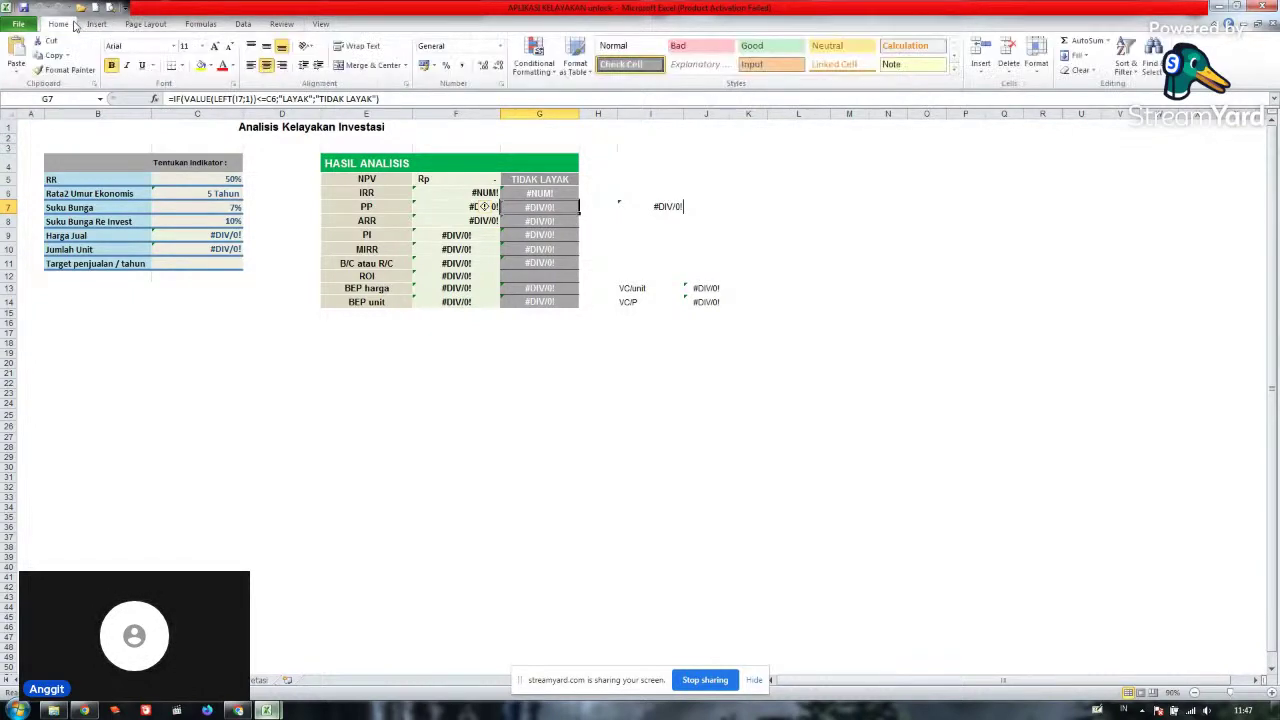
key(Down)
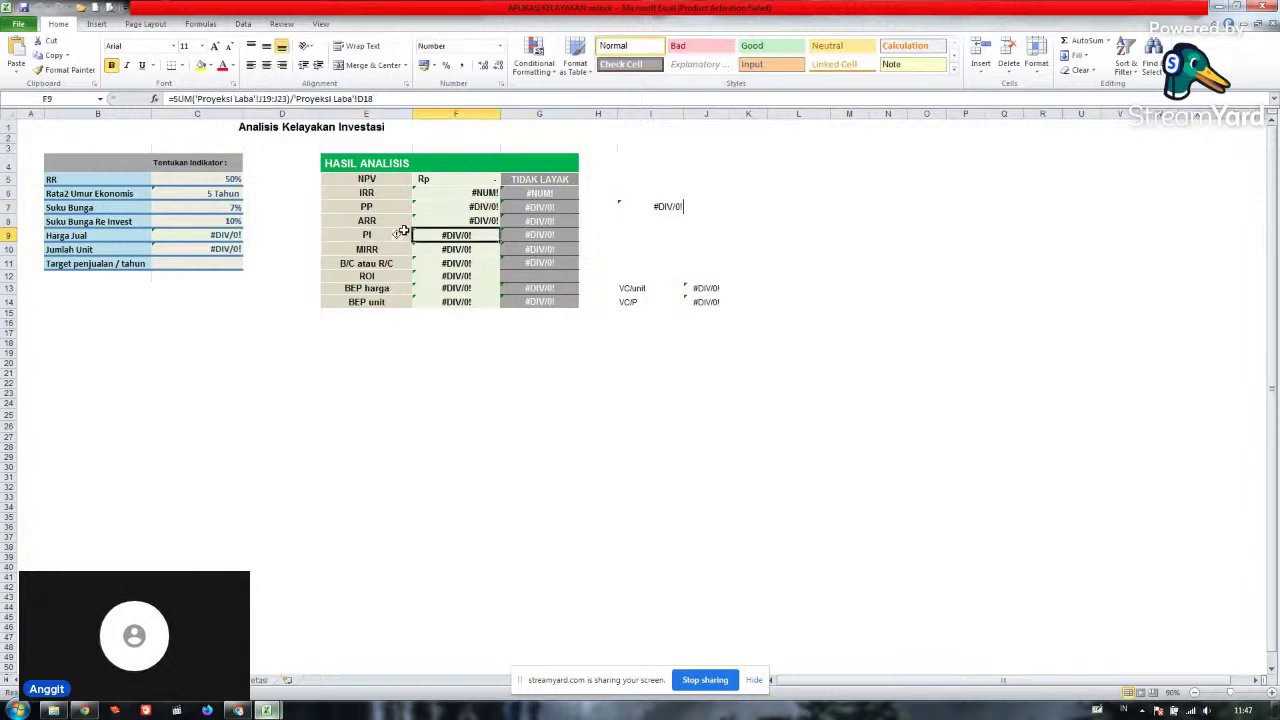
key(Down)
key(Down)
key(Left)
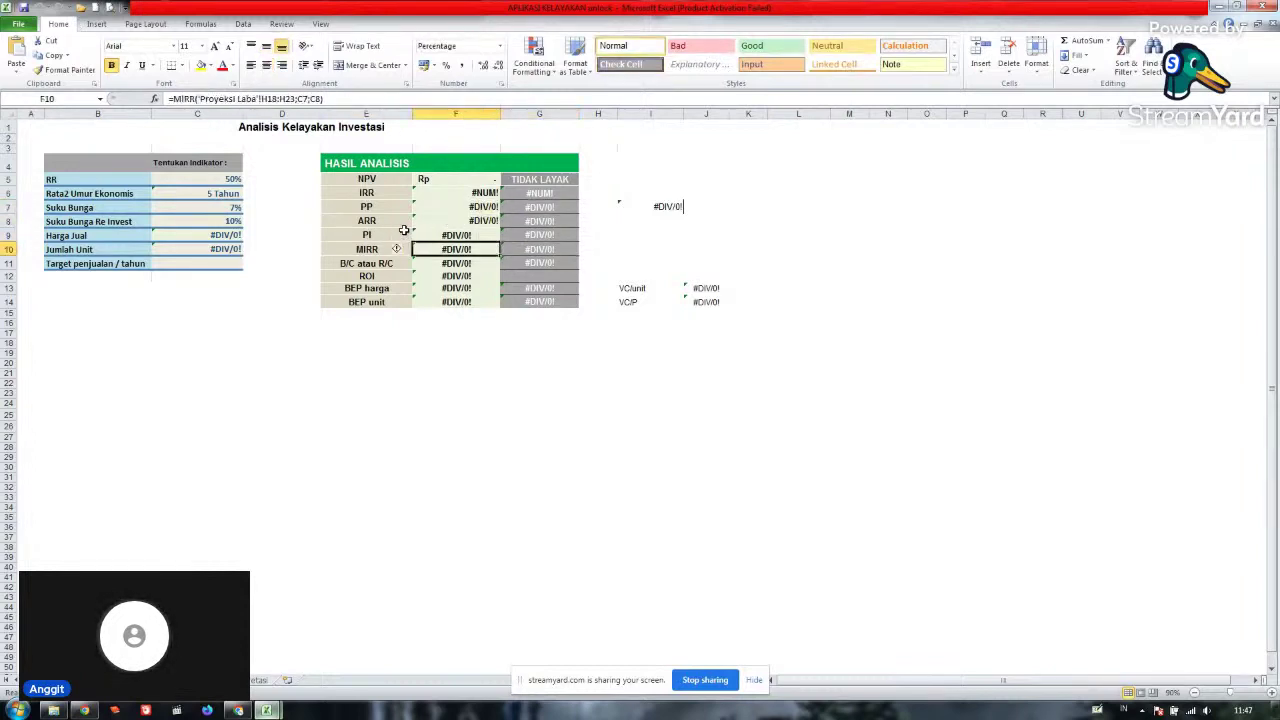
key(Down)
key(Down)
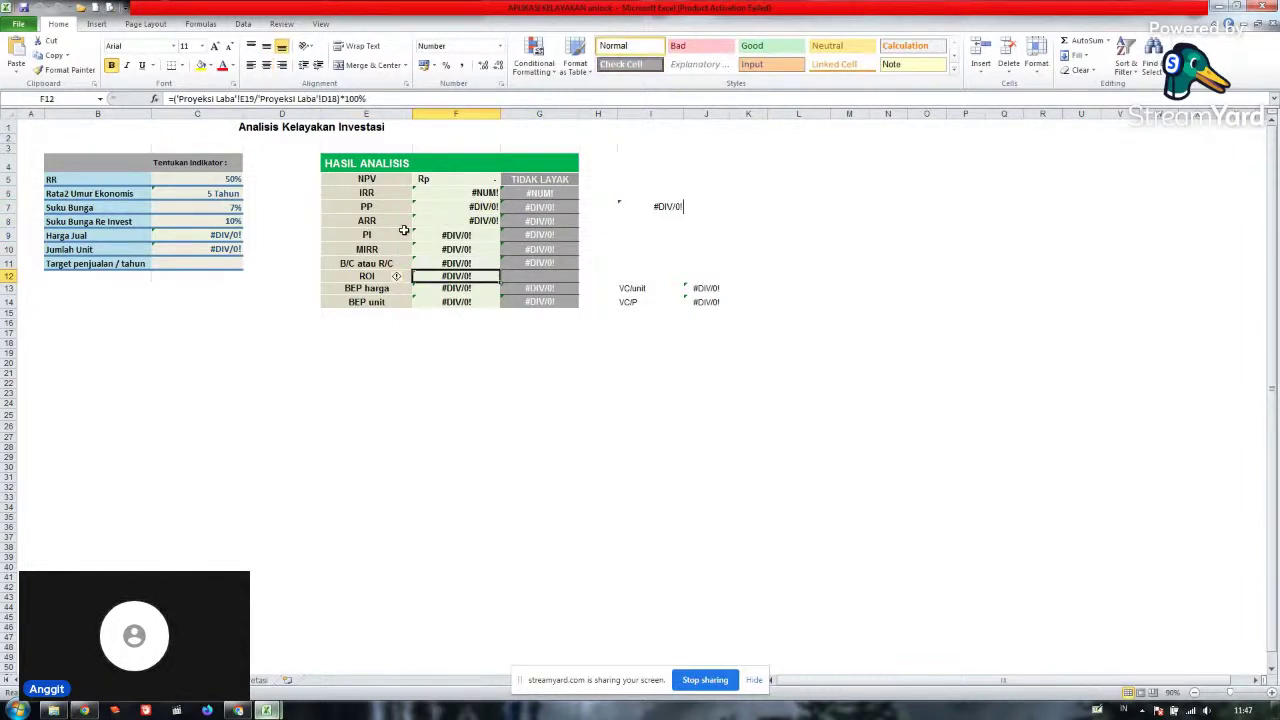
click(486, 342)
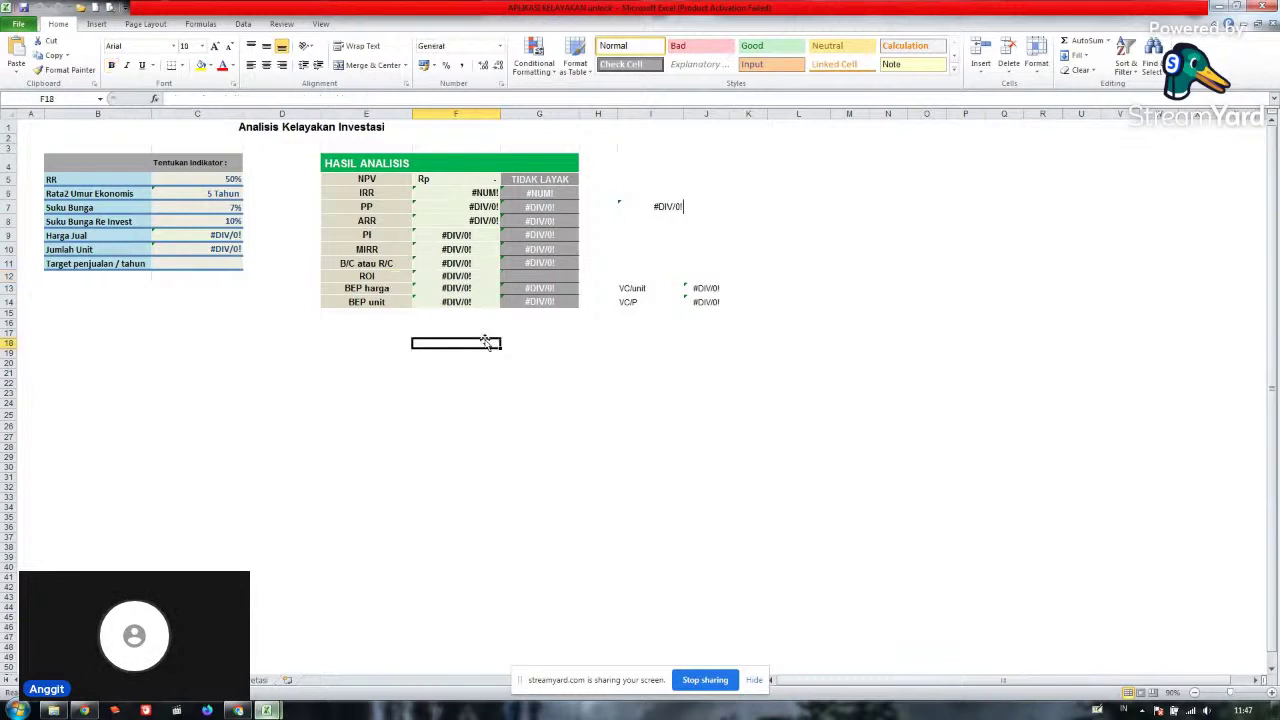
click(242, 710)
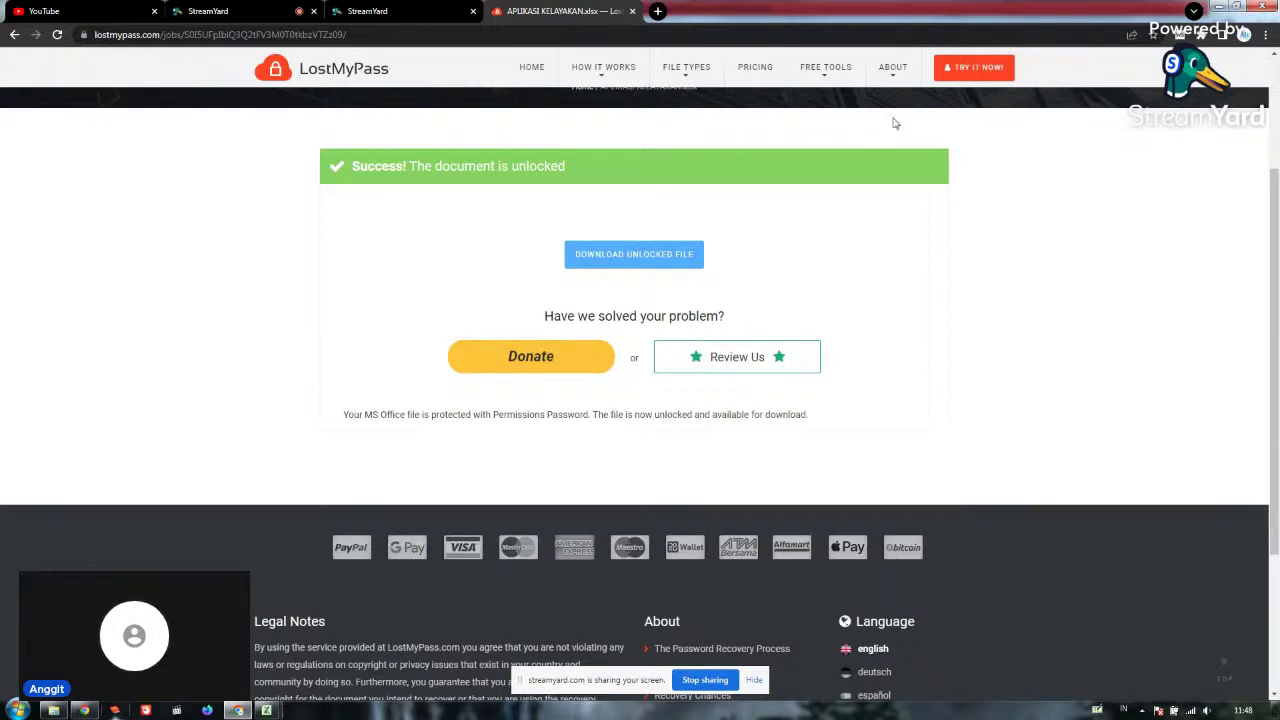
Minimize both the Chrome window and the Excel workbook.
click(1220, 10)
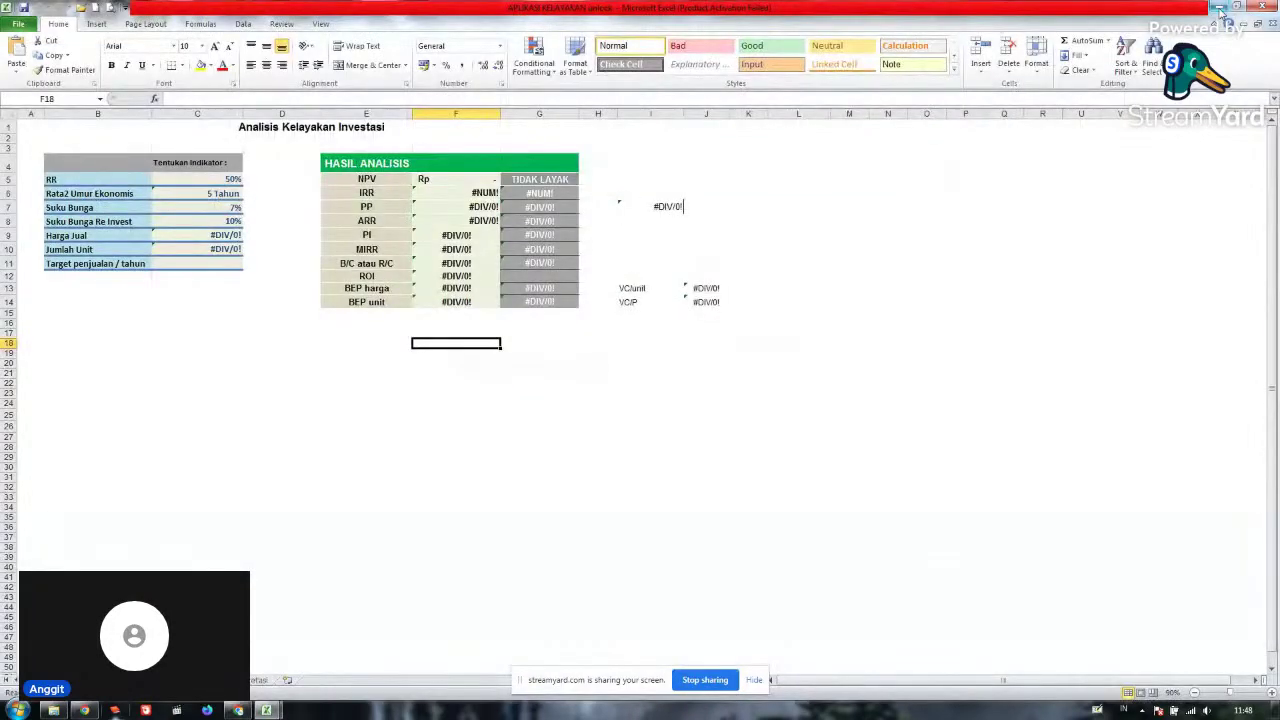
click(1220, 12)
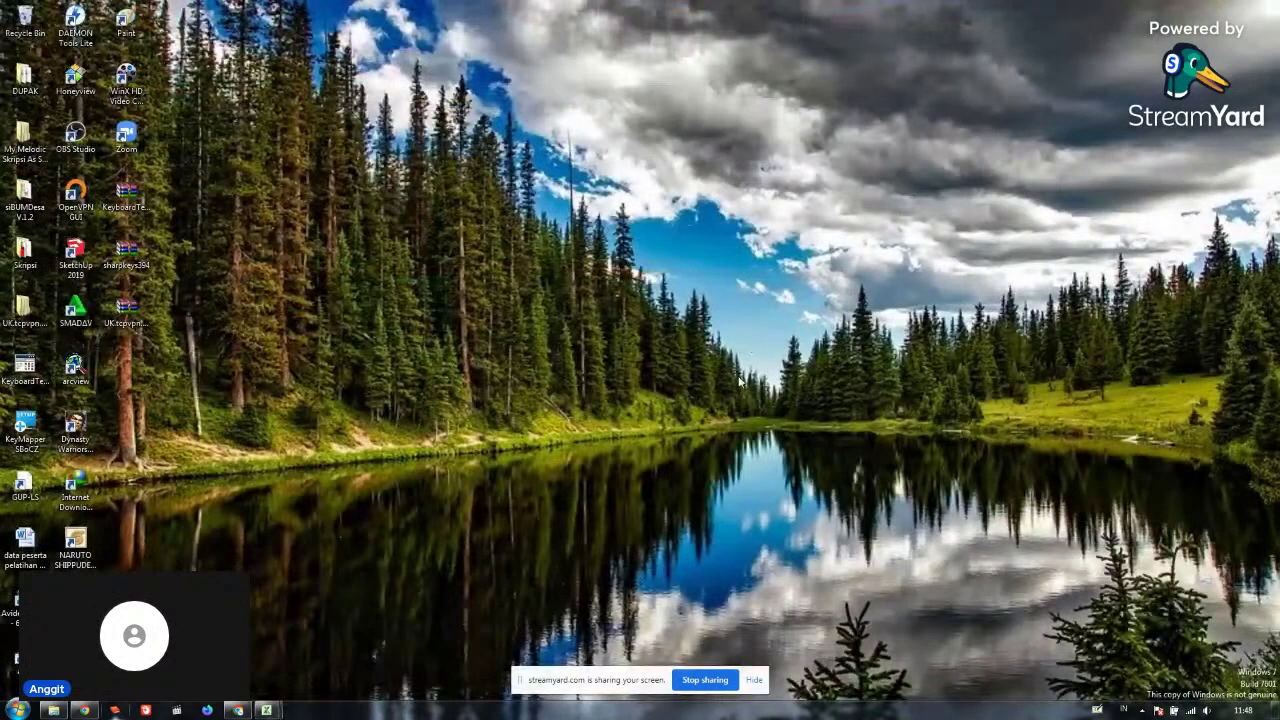